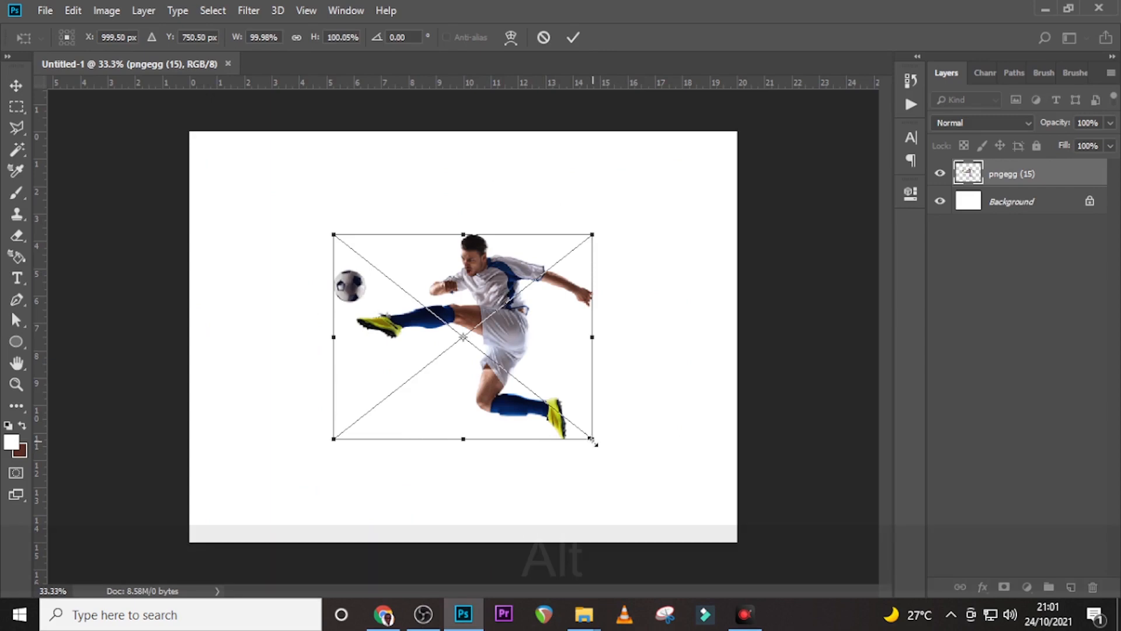
- Enlarge the placed footballer image proportionally from its centre so it spans most of the canvas, and commit the transform
drag(601, 447, 648, 501)
key(alt+shift+Return)
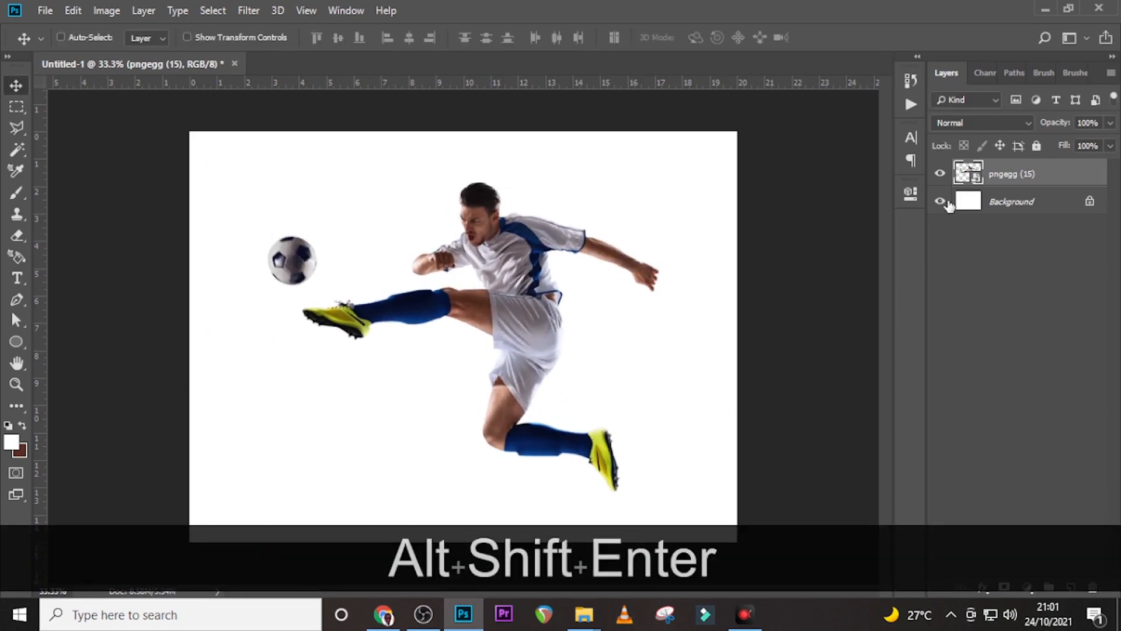
- Duplicate the pngegg (15) layer and hide the Background layer
key(ctrl+j)
click(940, 230)
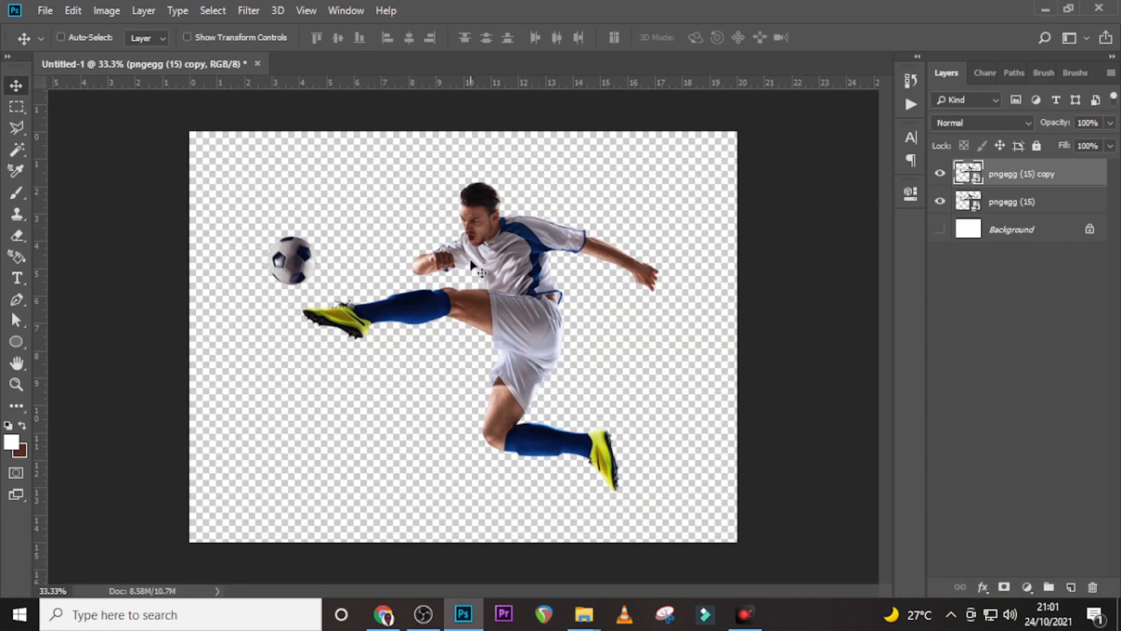
click(1011, 206)
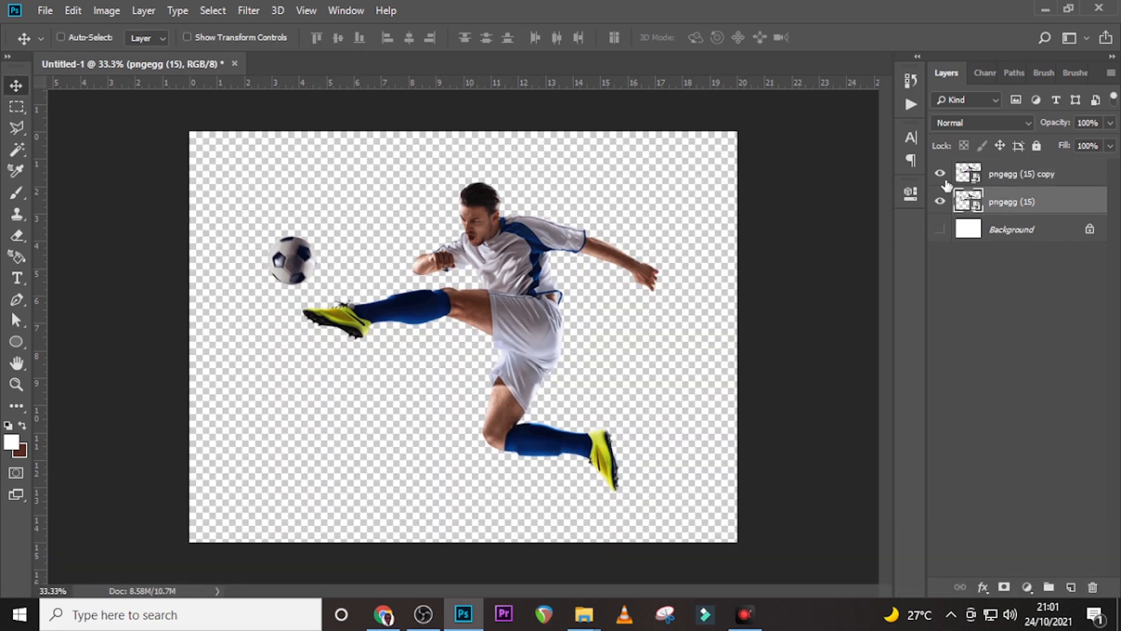
- Rename the duplicated player layer as "without football" and leave it as the only visible layer
double_click(1001, 175)
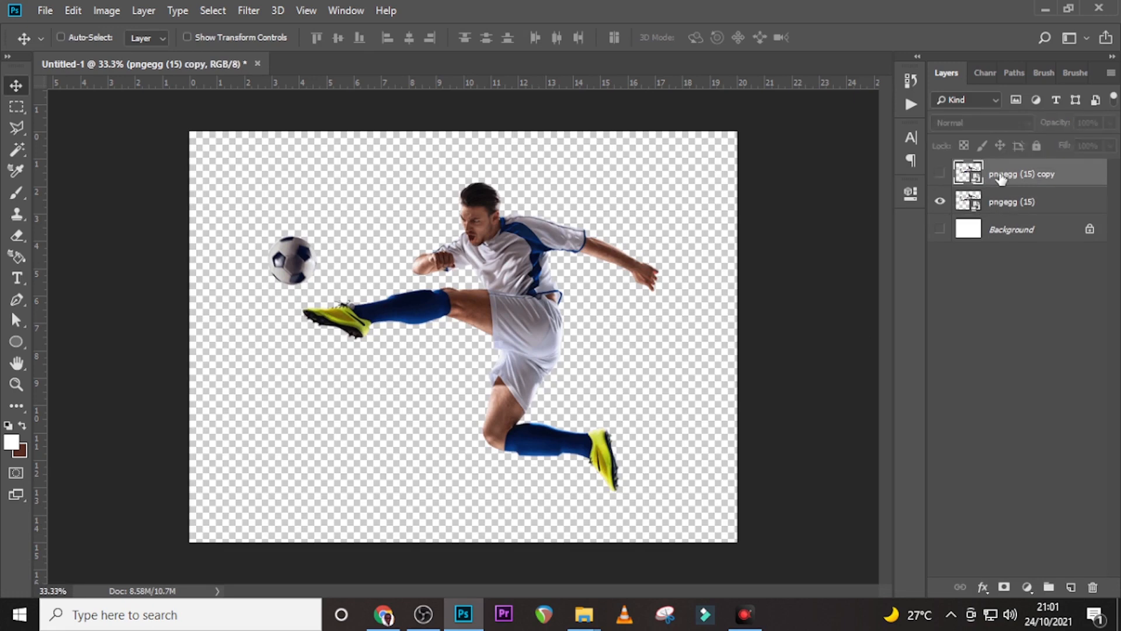
text(without fool)
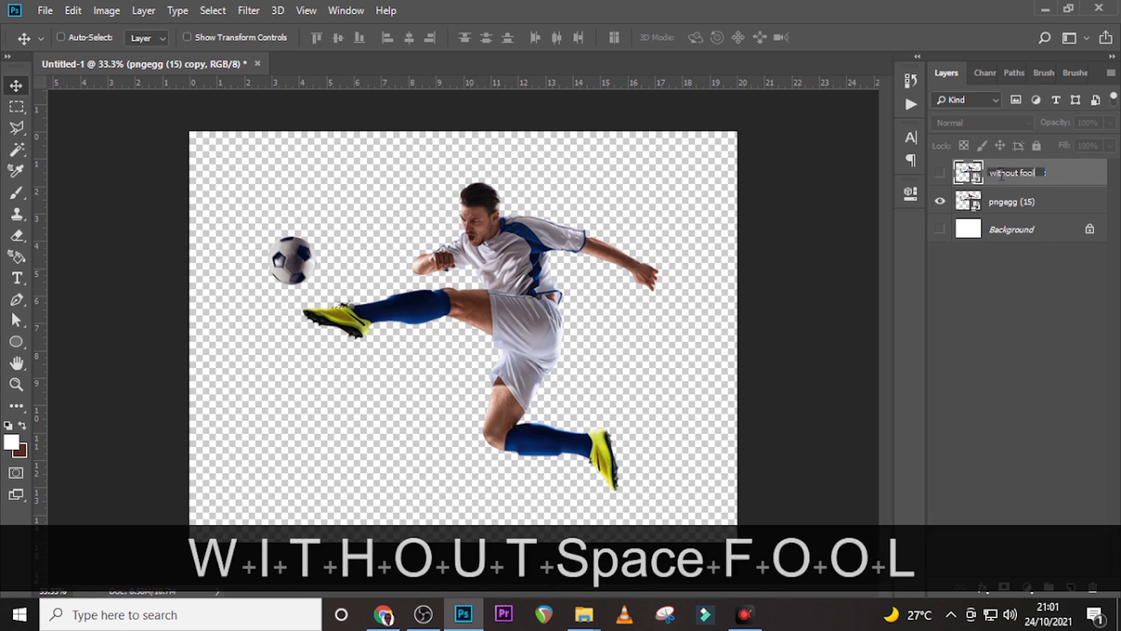
key(BackSpace)
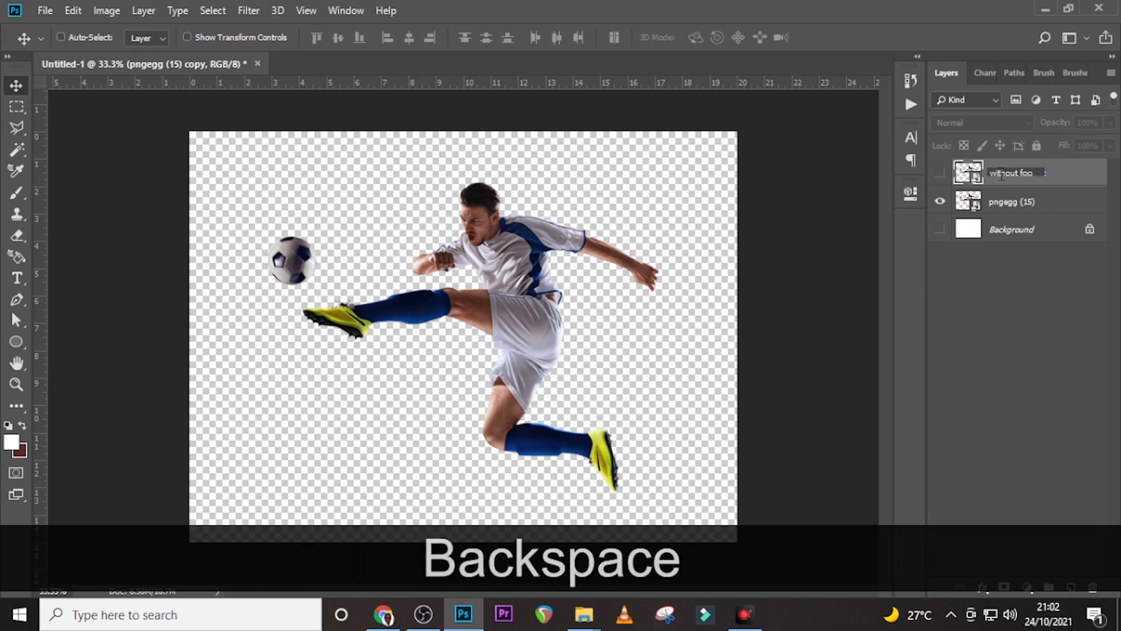
text(tball)
key(Return)
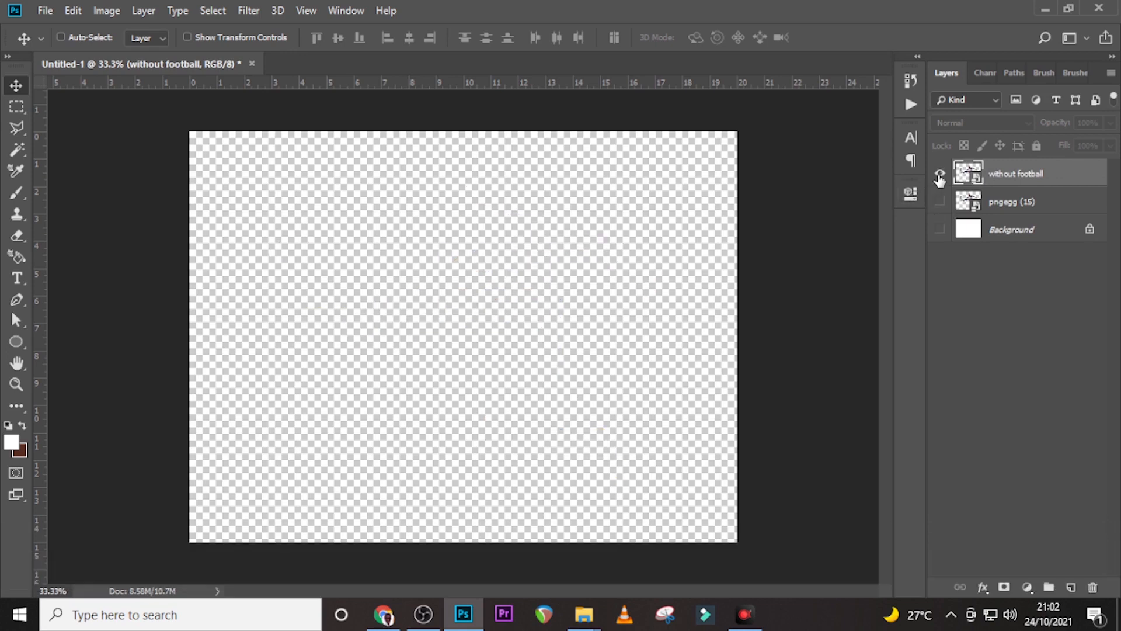
click(941, 174)
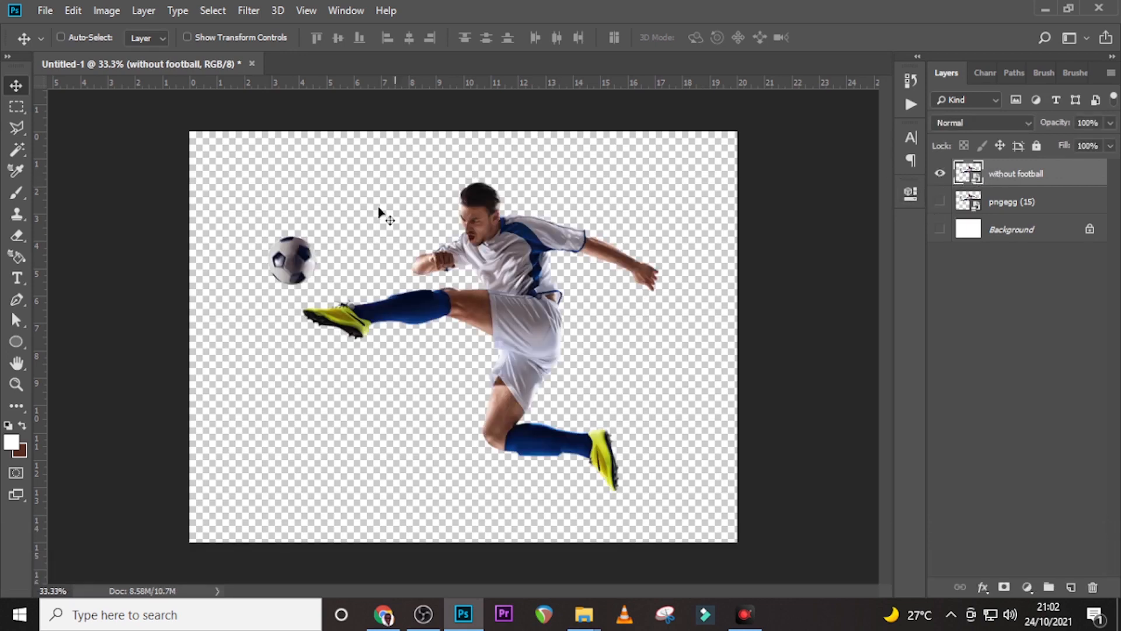
- Mask the ball out of the without football layer using a rectangular selection around it and an inverted layer mask
click(16, 107)
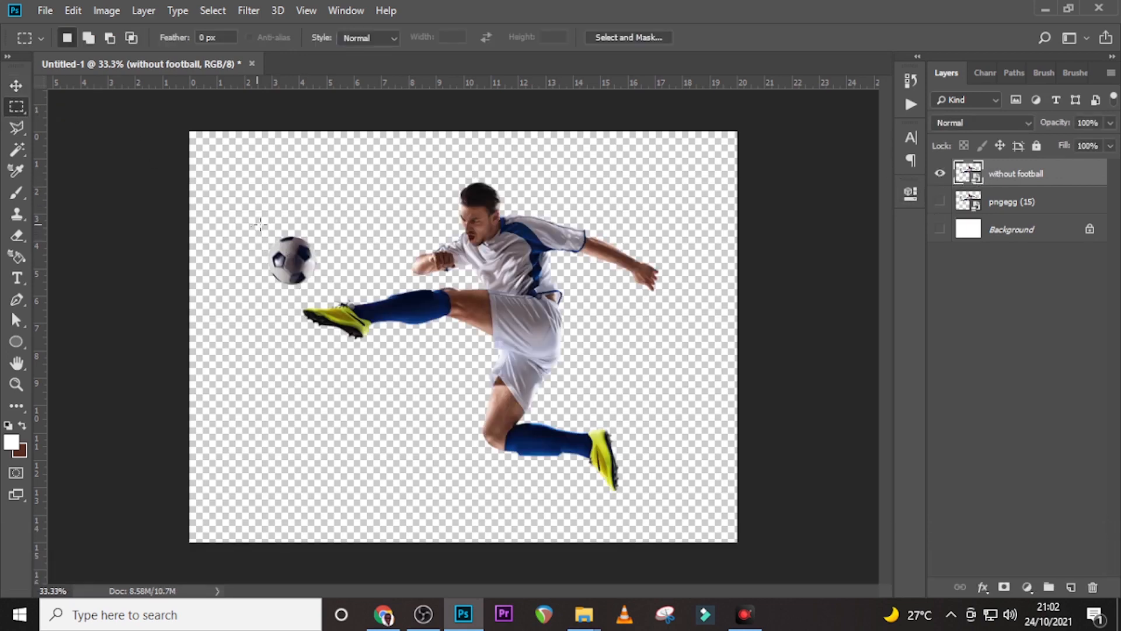
drag(256, 208, 327, 299)
click(1004, 586)
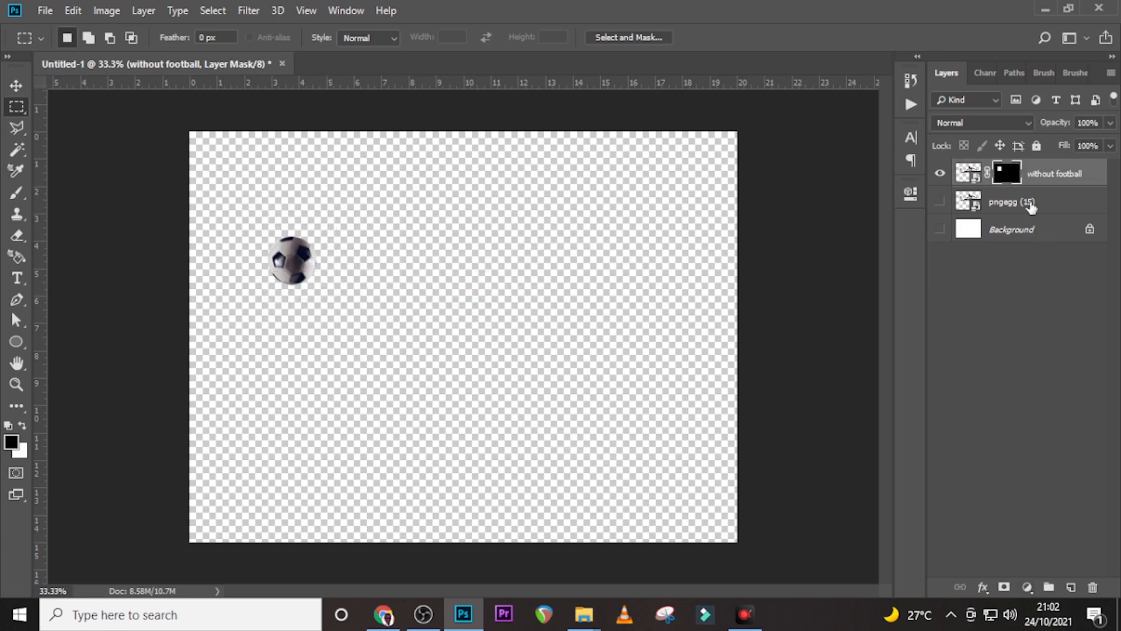
double_click(1012, 182)
click(821, 425)
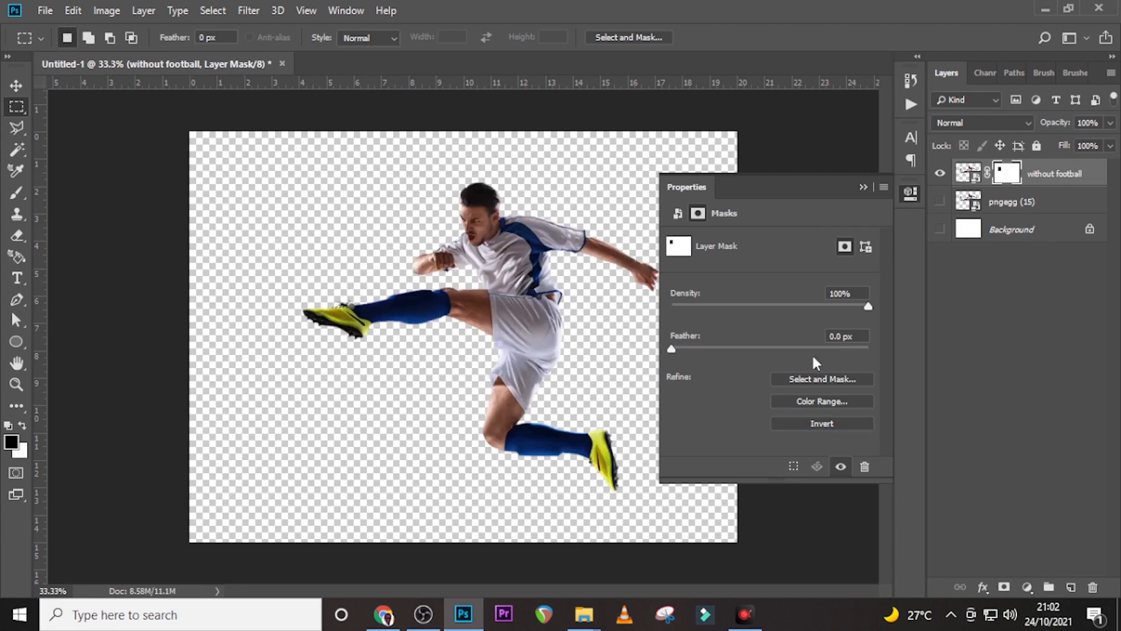
click(863, 187)
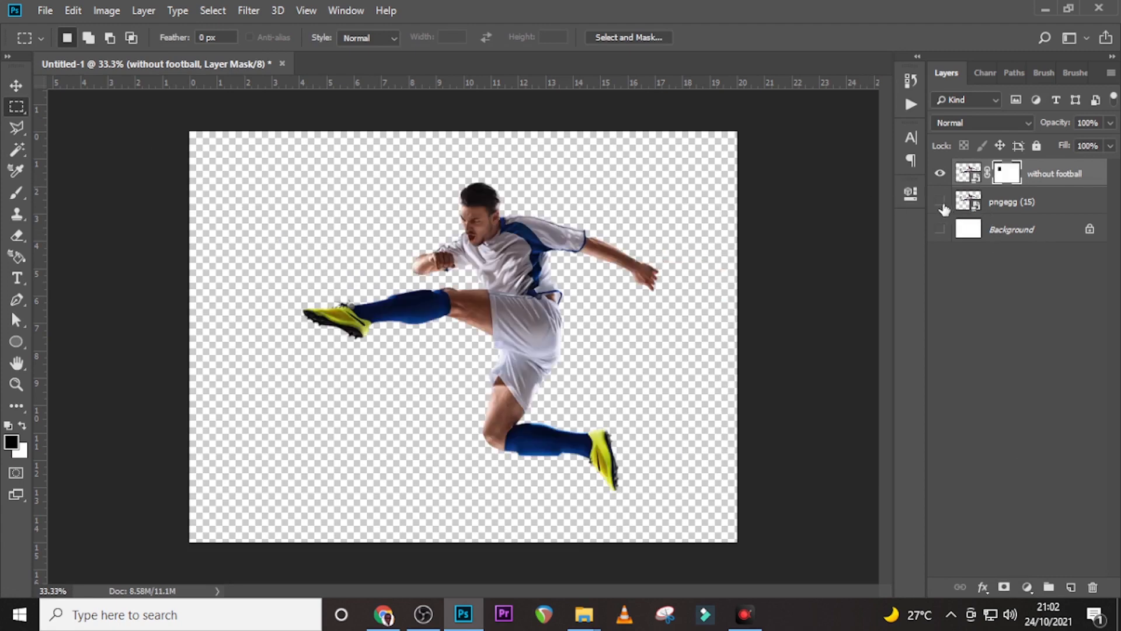
- Convert the masked without football layer to a smart object, keeping the pngegg (15) layer hidden
click(968, 173)
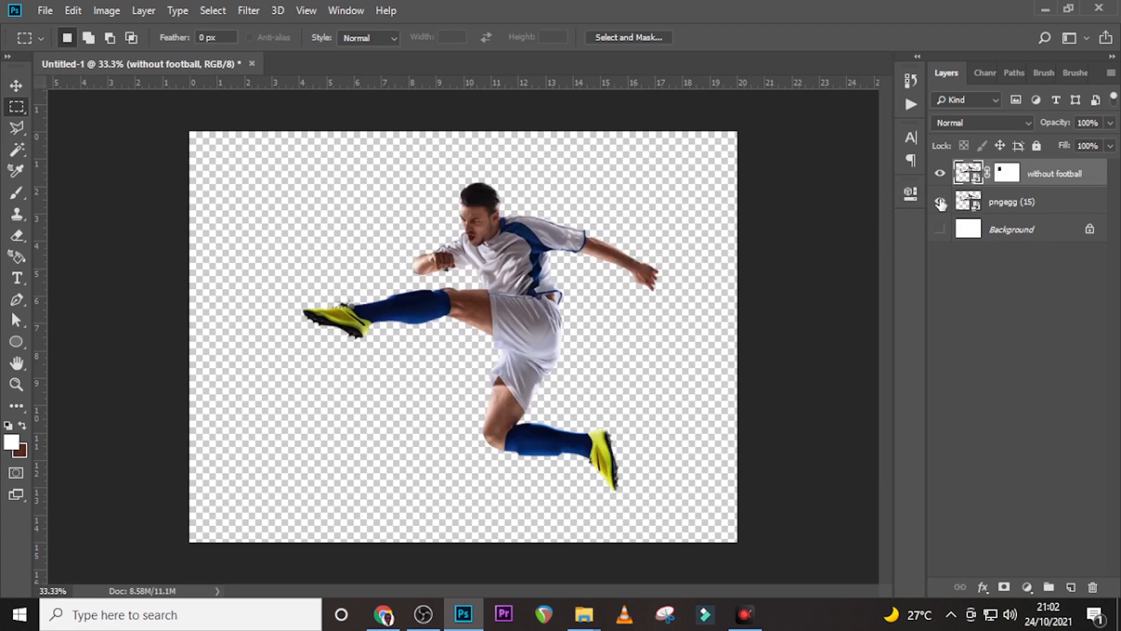
click(940, 203)
click(967, 202)
click(1060, 175)
right_click(1060, 175)
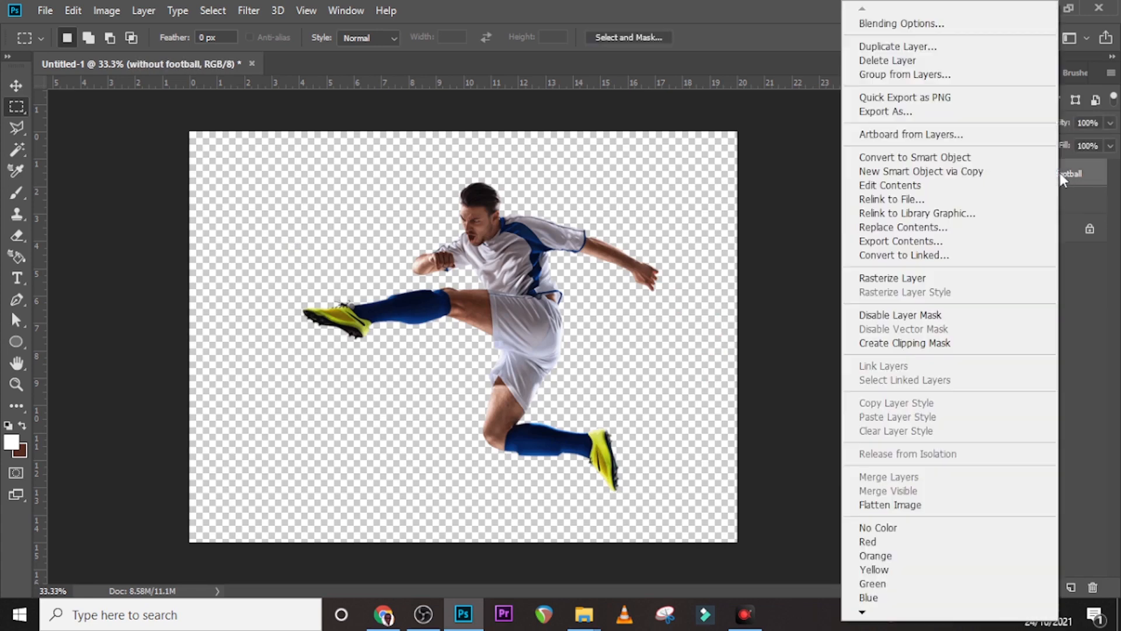
click(937, 158)
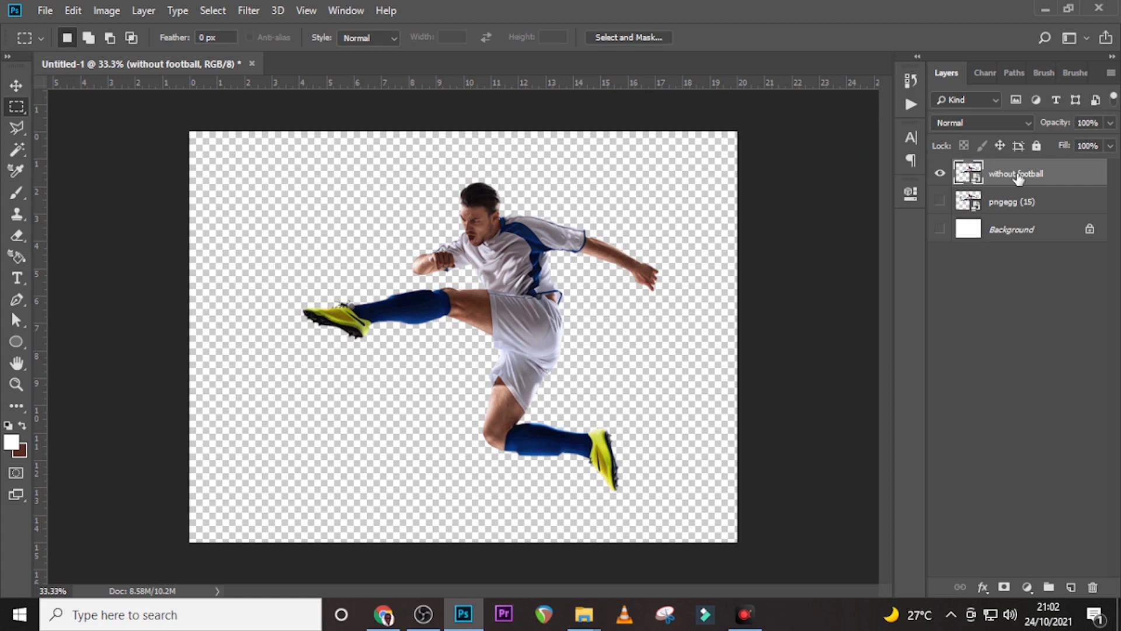
- Apply a Motion Blur filter to the without football layer with angle 0° and distance 70 pixels
click(250, 9)
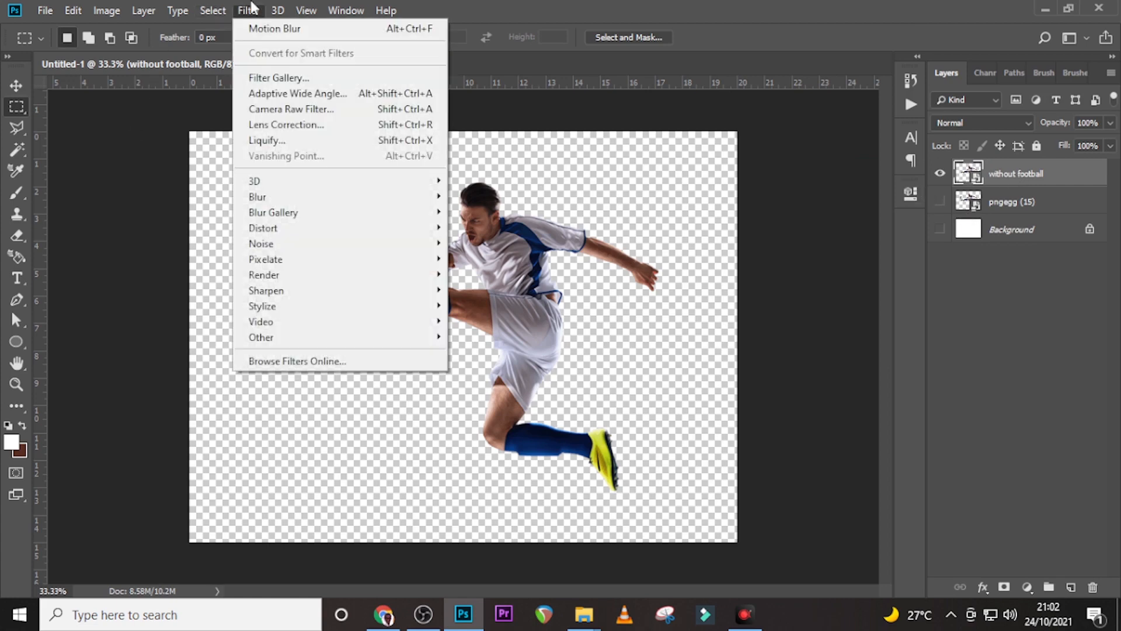
mouse_move(278, 199)
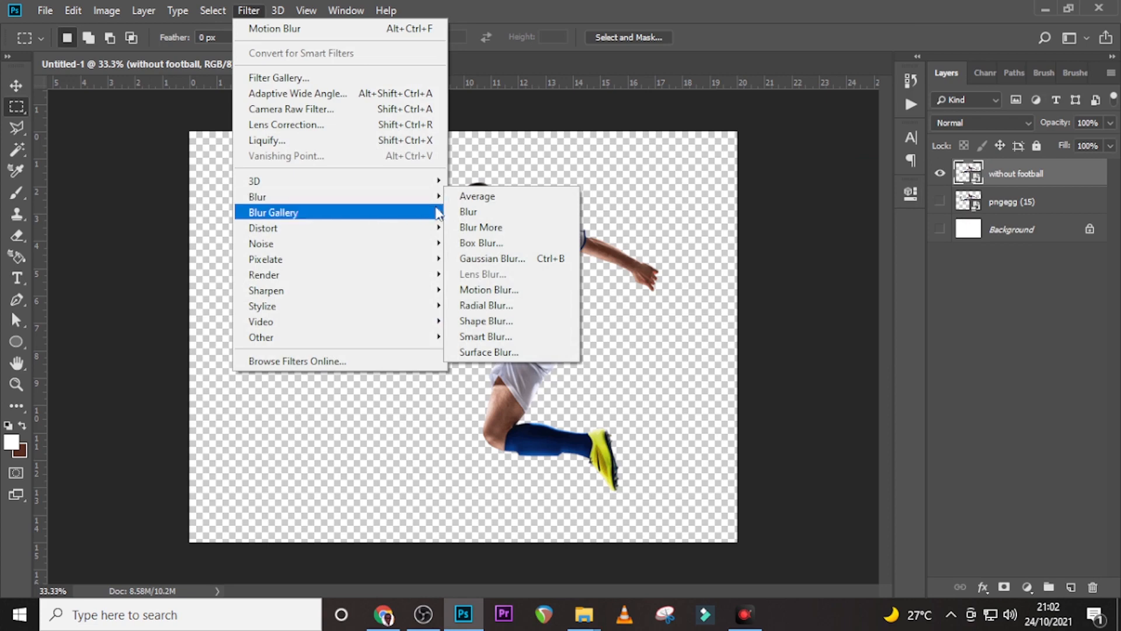
click(491, 290)
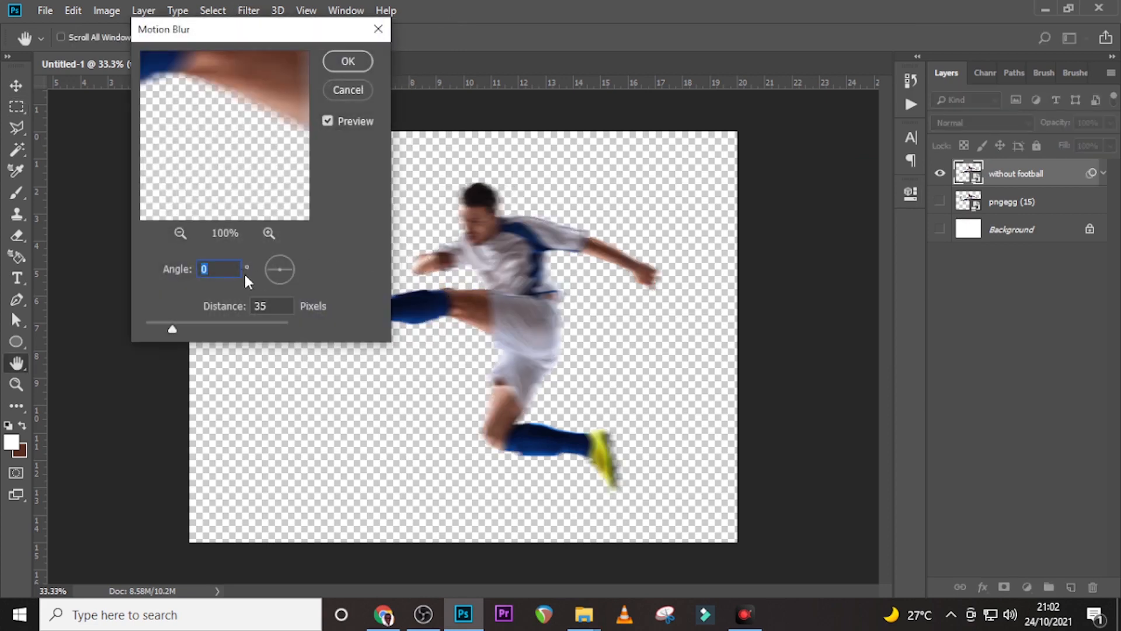
key(Tab)
text(70)
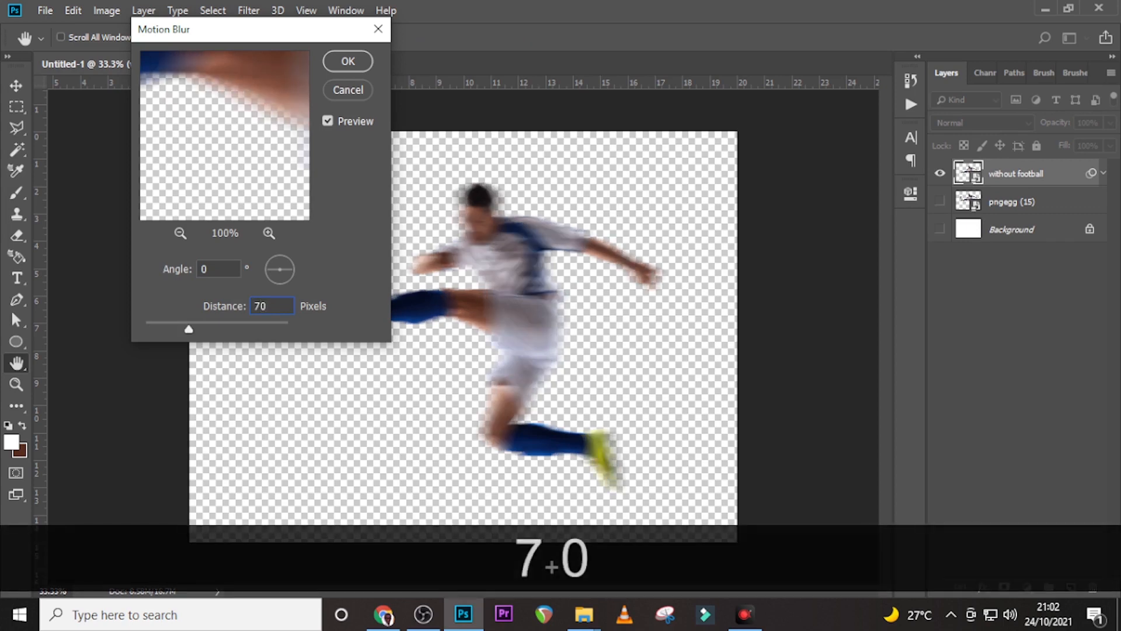
click(350, 61)
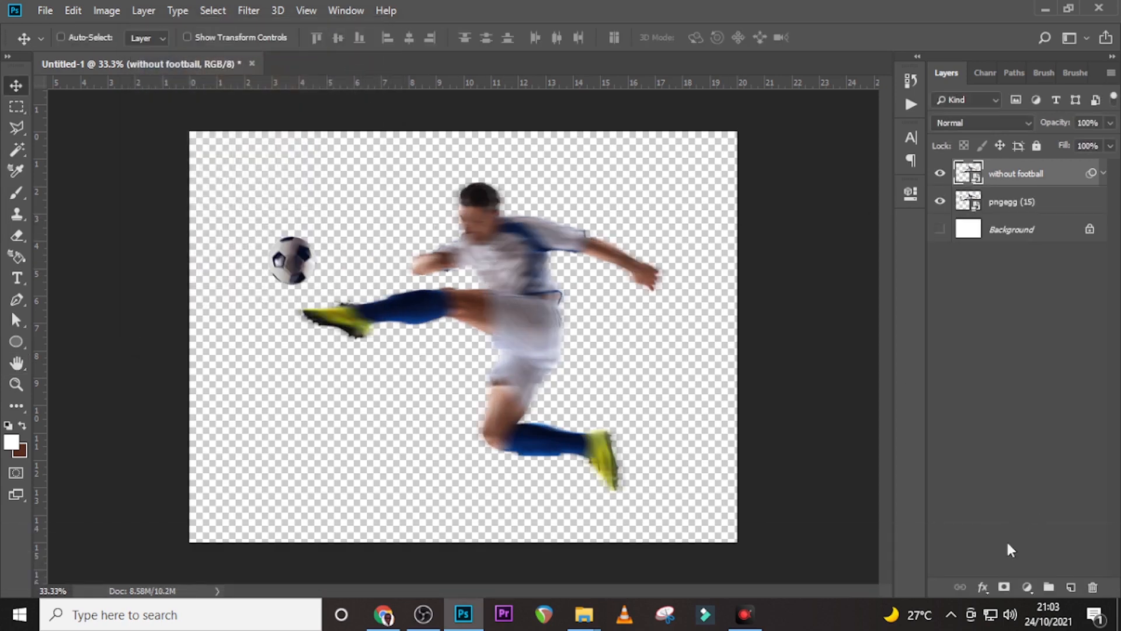
- Add a layer mask to the blurred without football layer and get the Brush tool ready with a Soft Round tip
click(1004, 587)
key(b)
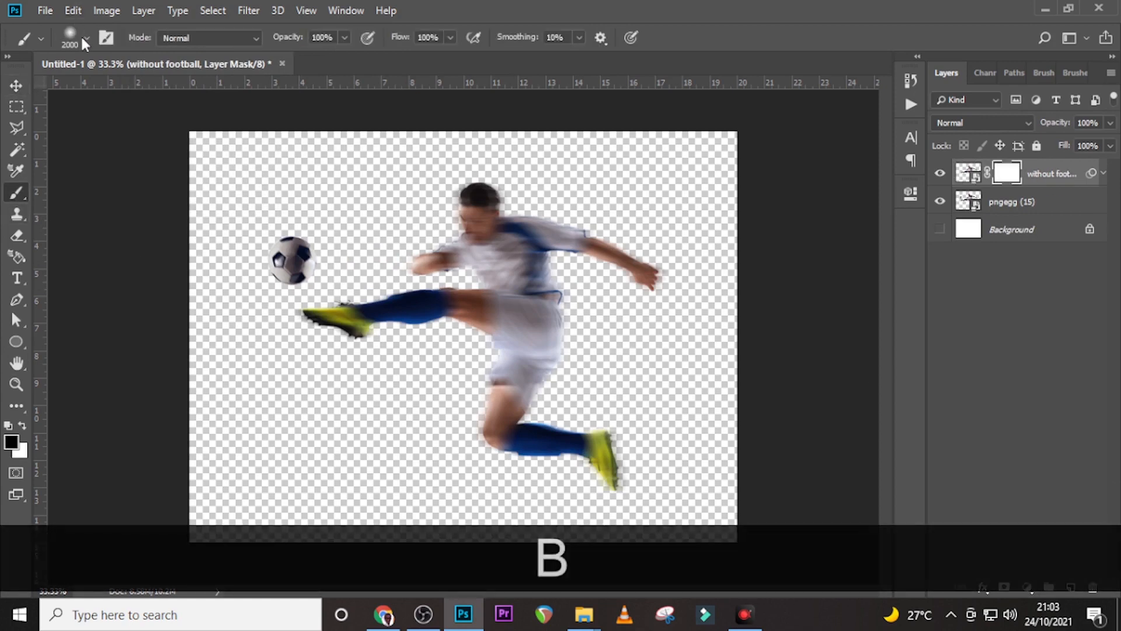
click(82, 36)
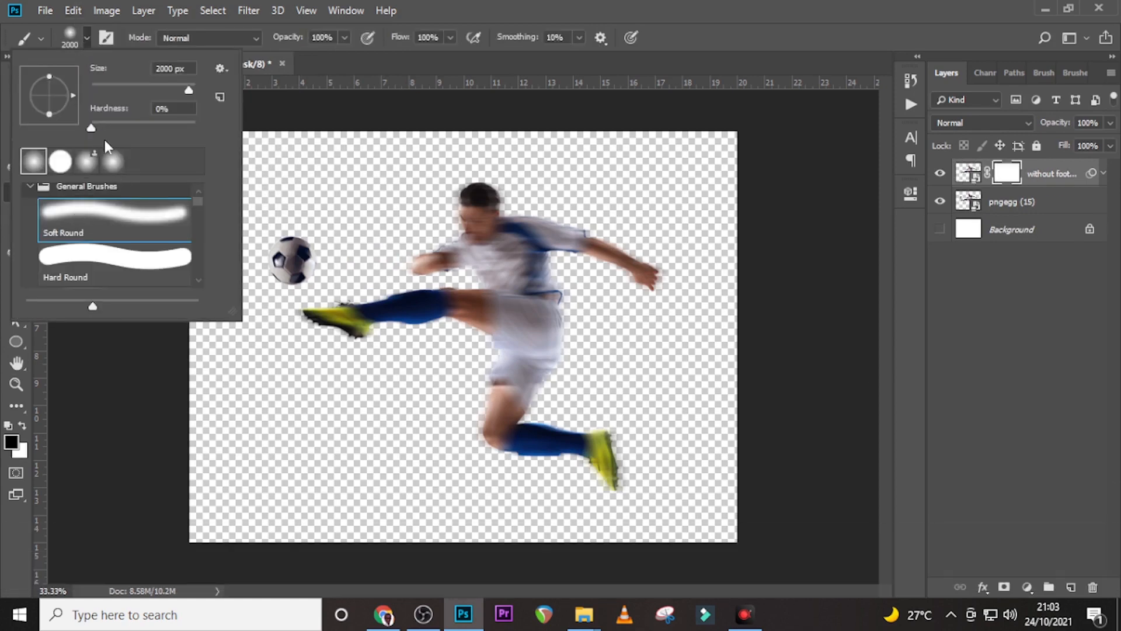
click(378, 20)
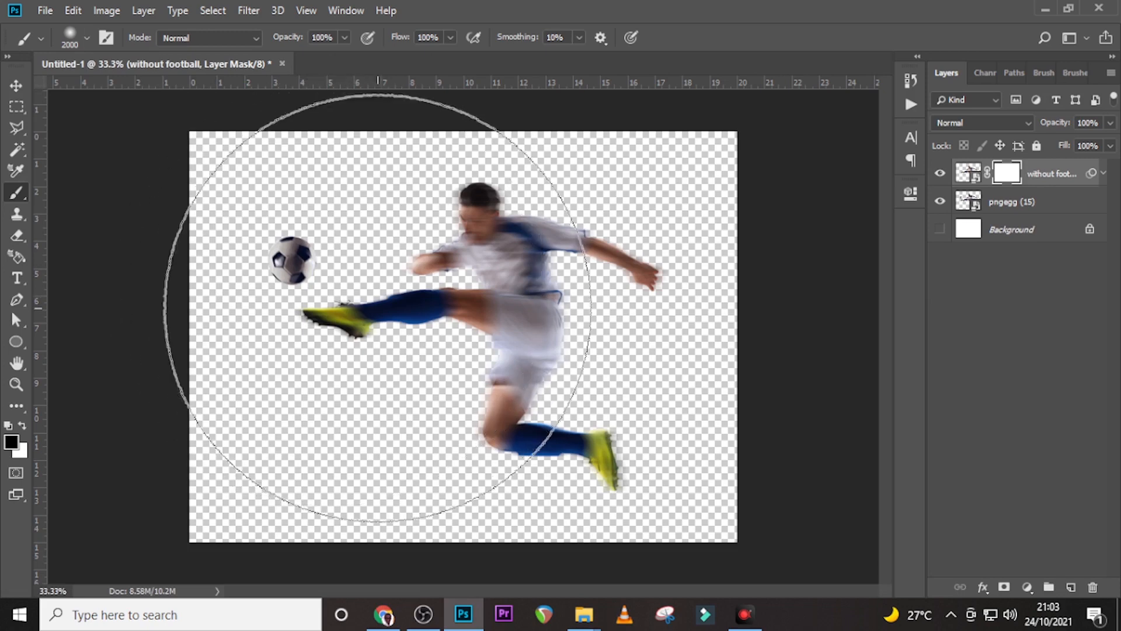
- Paint black on the mask along the outstretched kicking leg with a 125 px soft brush to remove its blur
key(bracketleft)
key(bracketleft)
key(bracketleft)
key(bracketleft)
key(bracketleft)
key(bracketleft)
key(bracketleft)
key(bracketleft)
key(bracketleft)
key(bracketleft)
key(bracketleft)
key(bracketleft)
key(bracketleft)
key(bracketleft)
key(bracketleft)
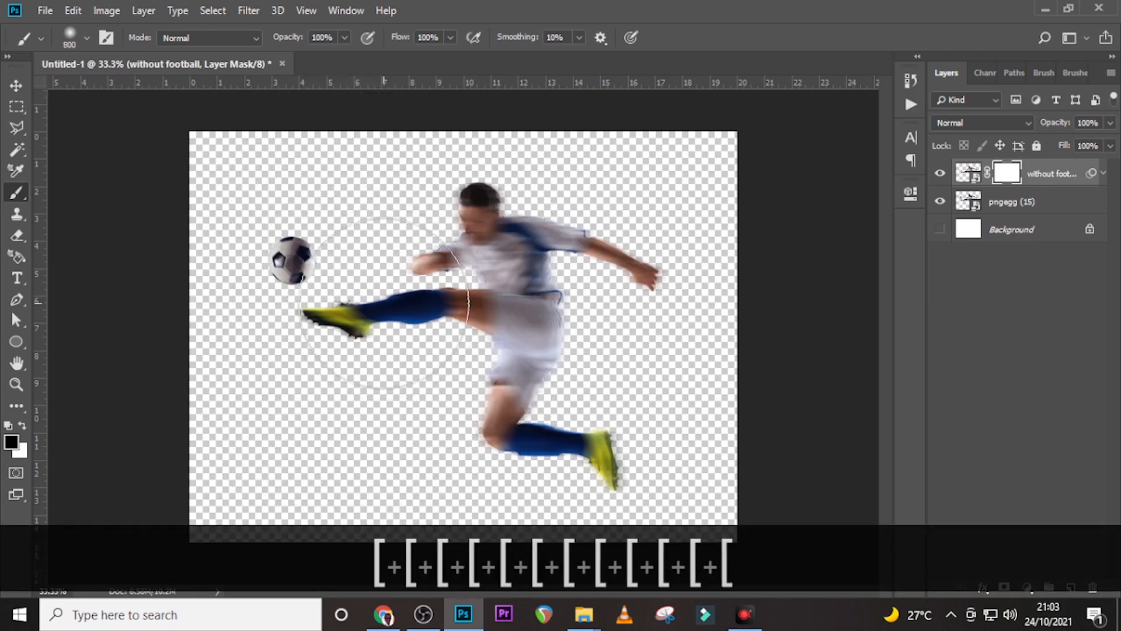
key(bracketleft)
key(bracketleft)
key(bracketleft)
key(bracketleft)
key(bracketleft)
key(bracketleft)
key(bracketleft)
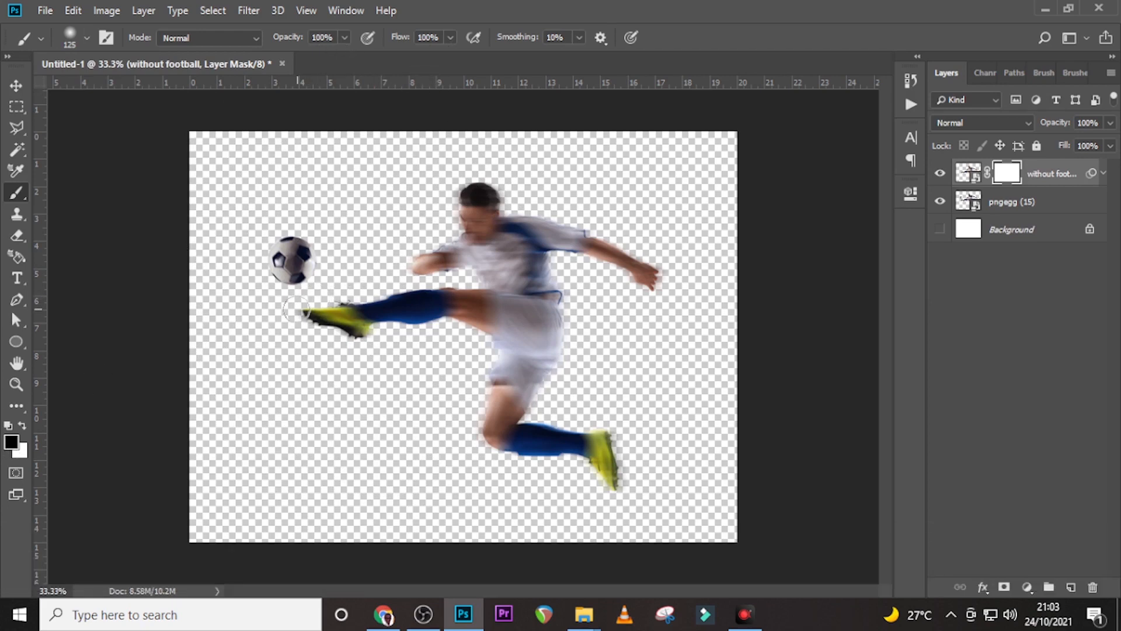
drag(296, 310, 429, 287)
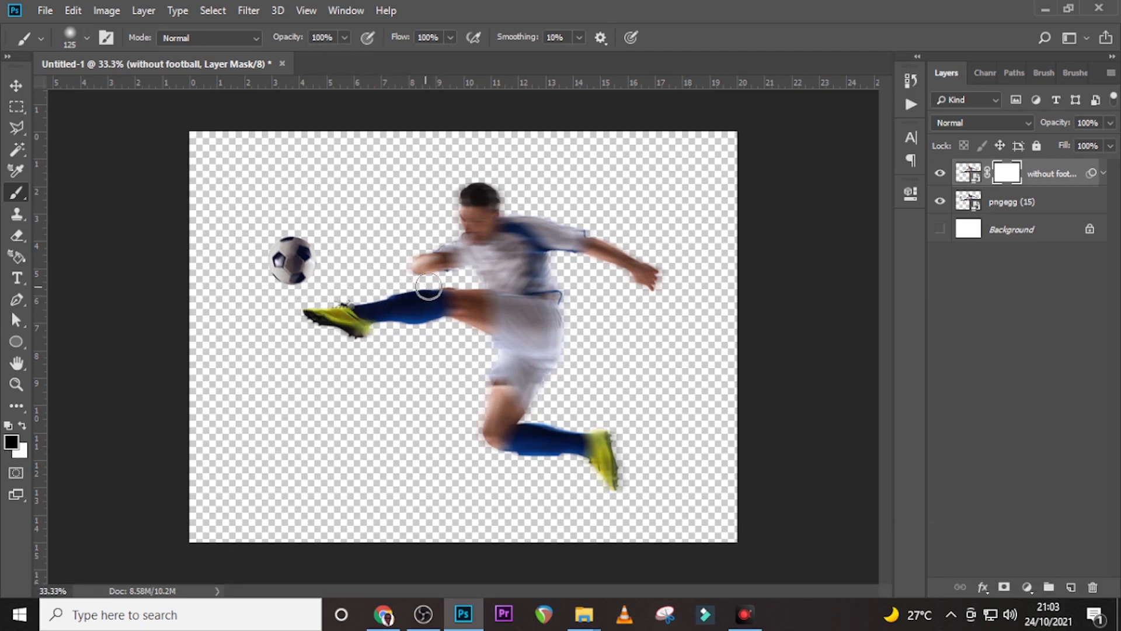
- Paint black on the mask over the front thigh, chest, front arm and face with a soft brush reduced to 80 px
key(bracketleft)
key(bracketleft)
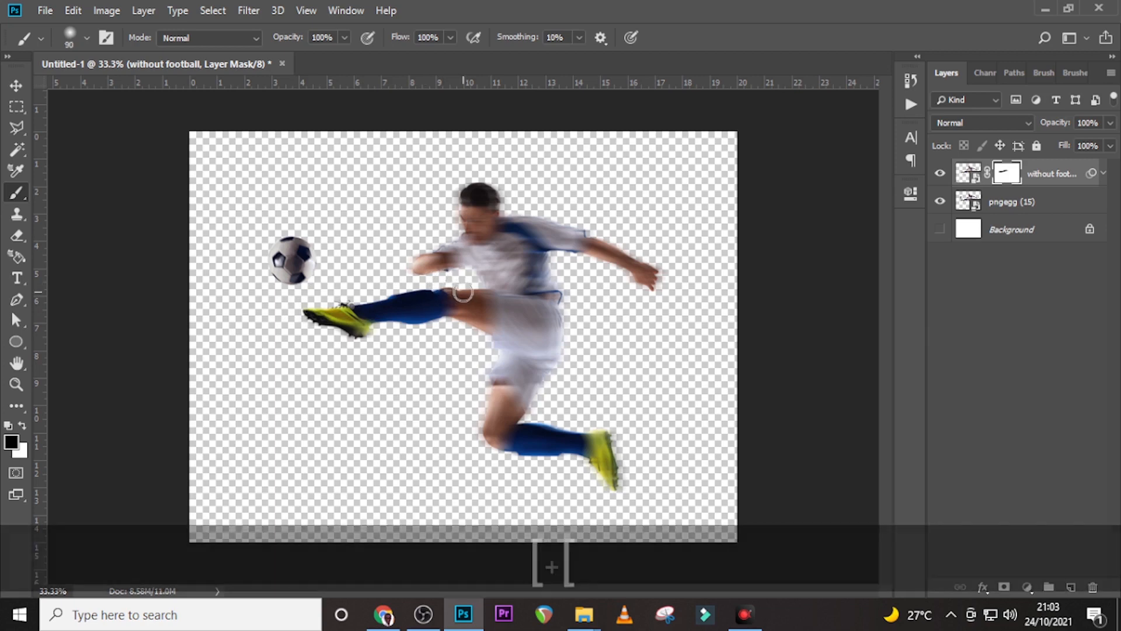
key(bracketleft)
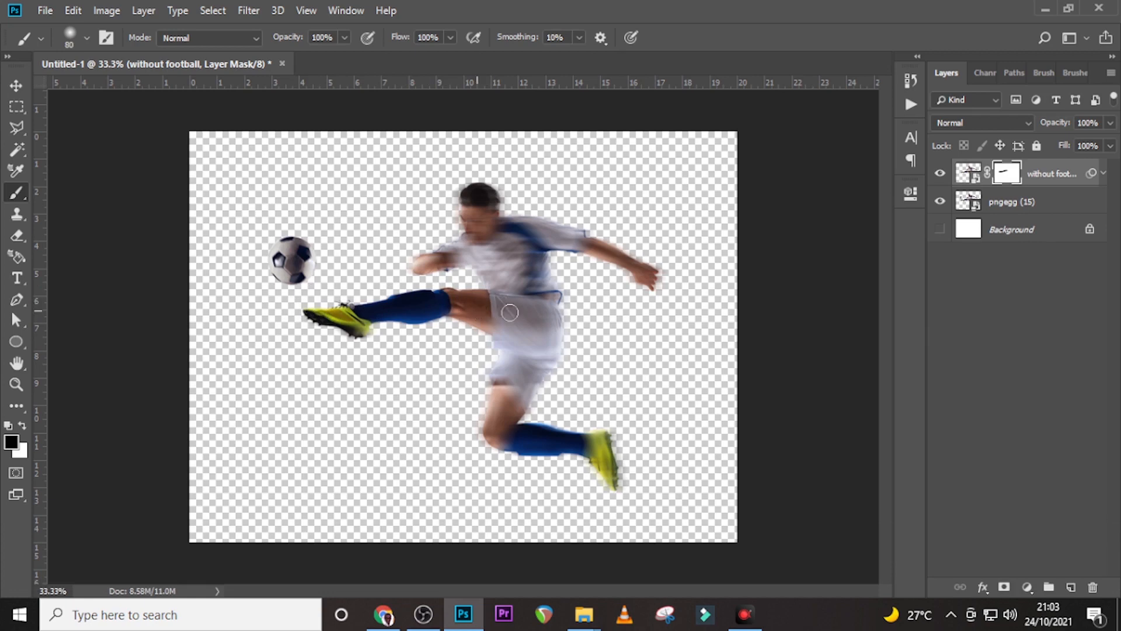
mouse_move(510, 313)
mouse_down()
mouse_move(470, 248)
mouse_move(467, 219)
mouse_move(507, 277)
mouse_up()
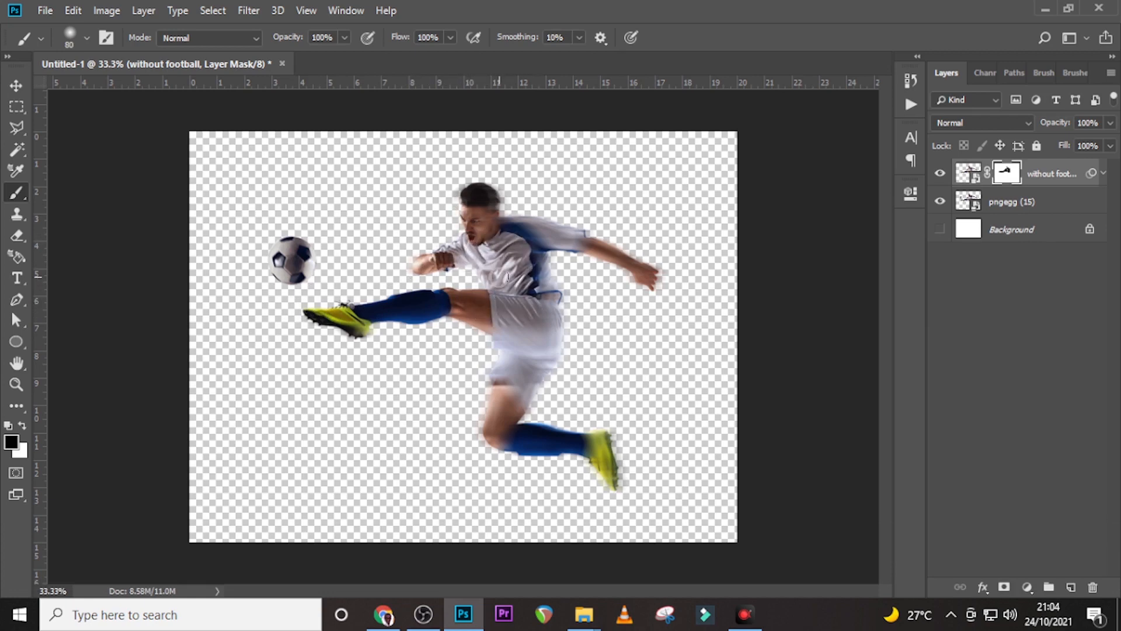
- Paint black on the mask over the front edge of the bent leg's thigh with a 175 px soft brush
key(bracketright)
key(bracketright)
key(bracketright)
key(bracketright)
key(bracketright)
mouse_move(487, 394)
mouse_down()
mouse_move(482, 444)
mouse_move(486, 388)
mouse_up()
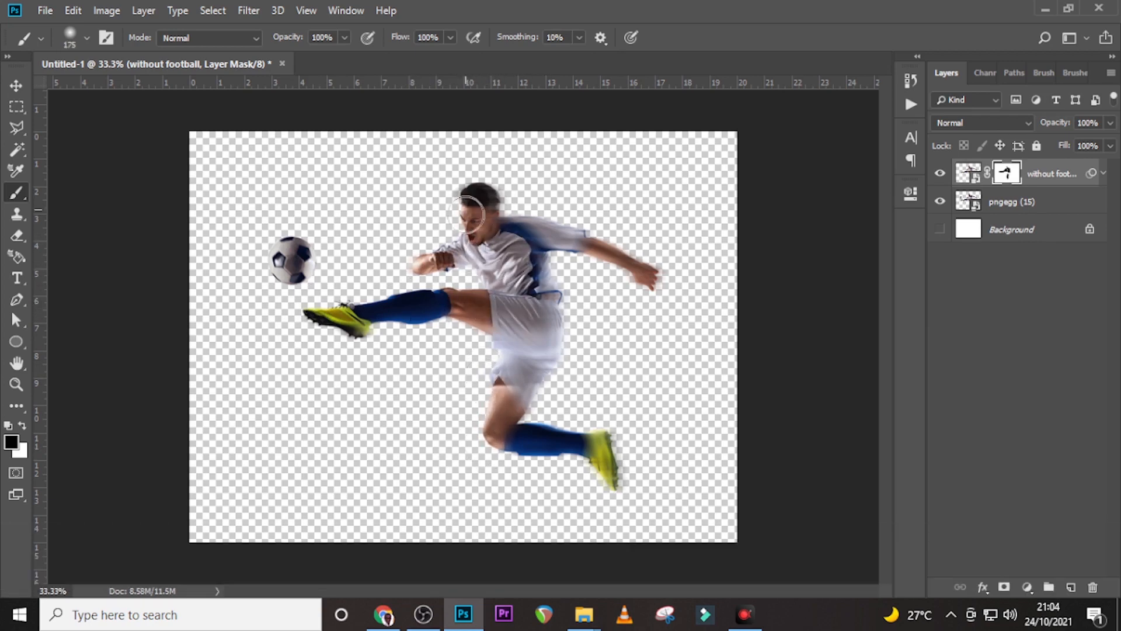
- Duplicate the masked blur layer, set the copy's opacity to 90%, and return to the Move tool
click(1054, 174)
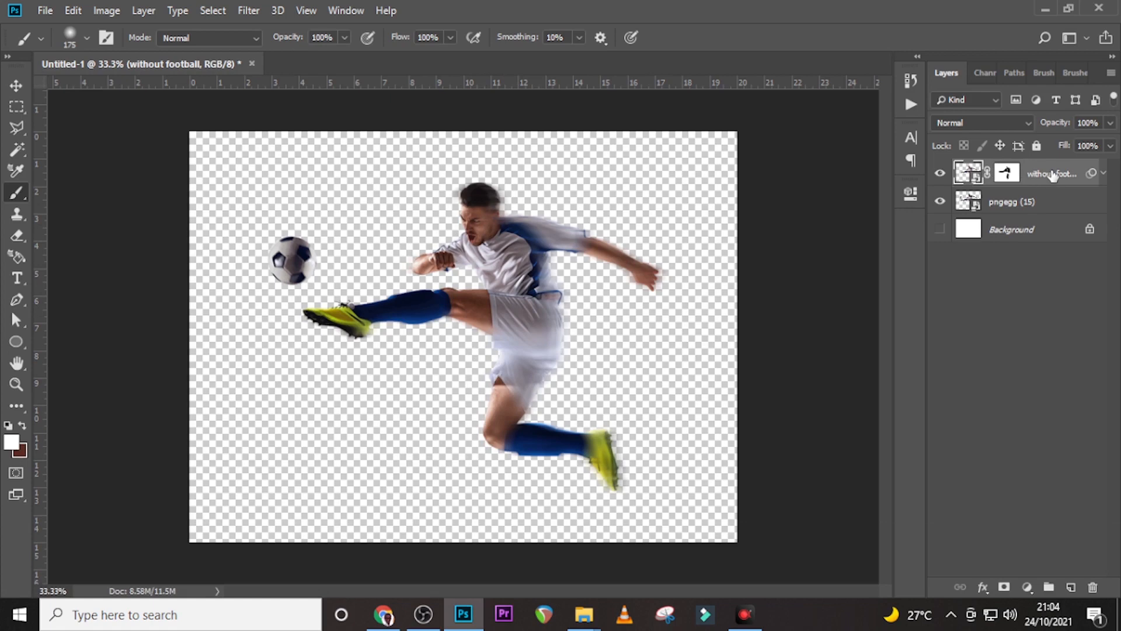
key(ctrl+j)
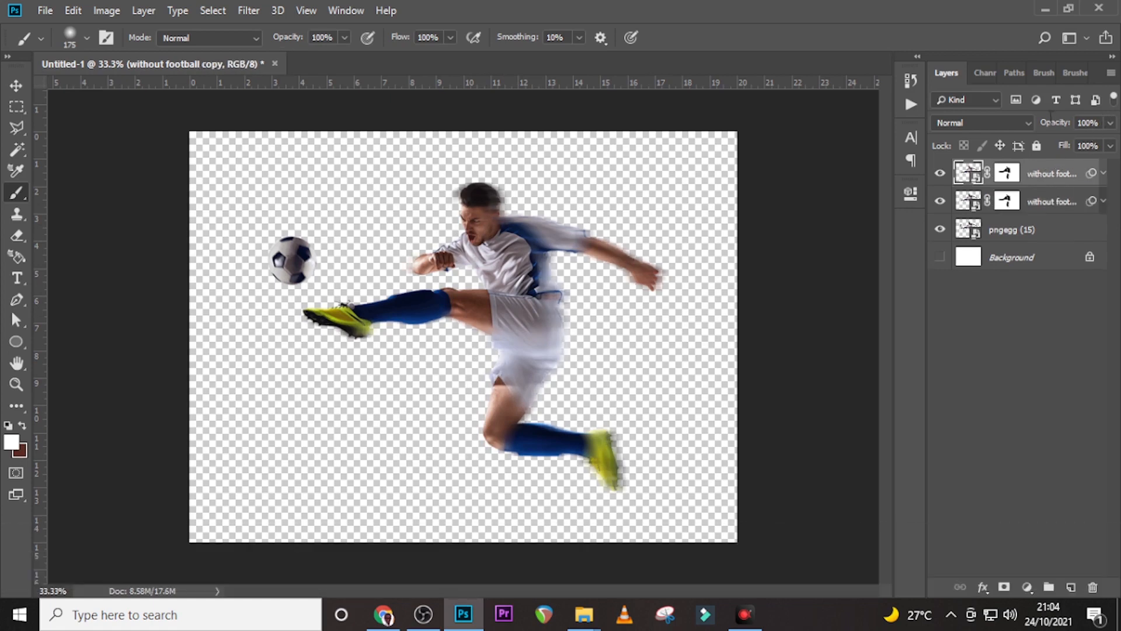
click(1112, 124)
drag(1102, 121, 1062, 125)
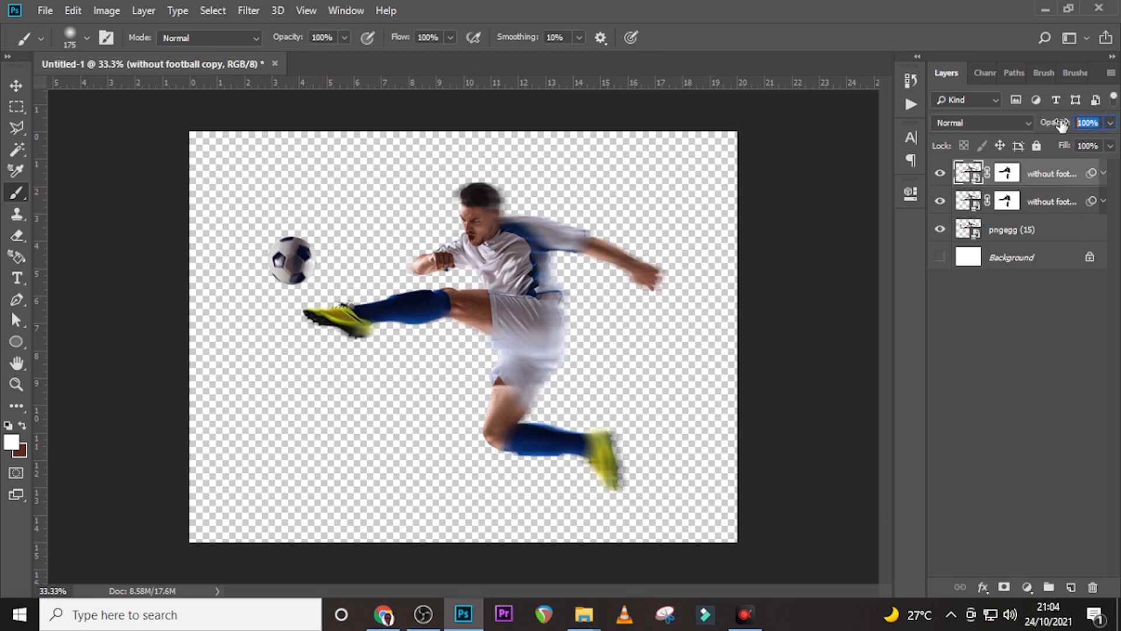
text(90)
key(Return)
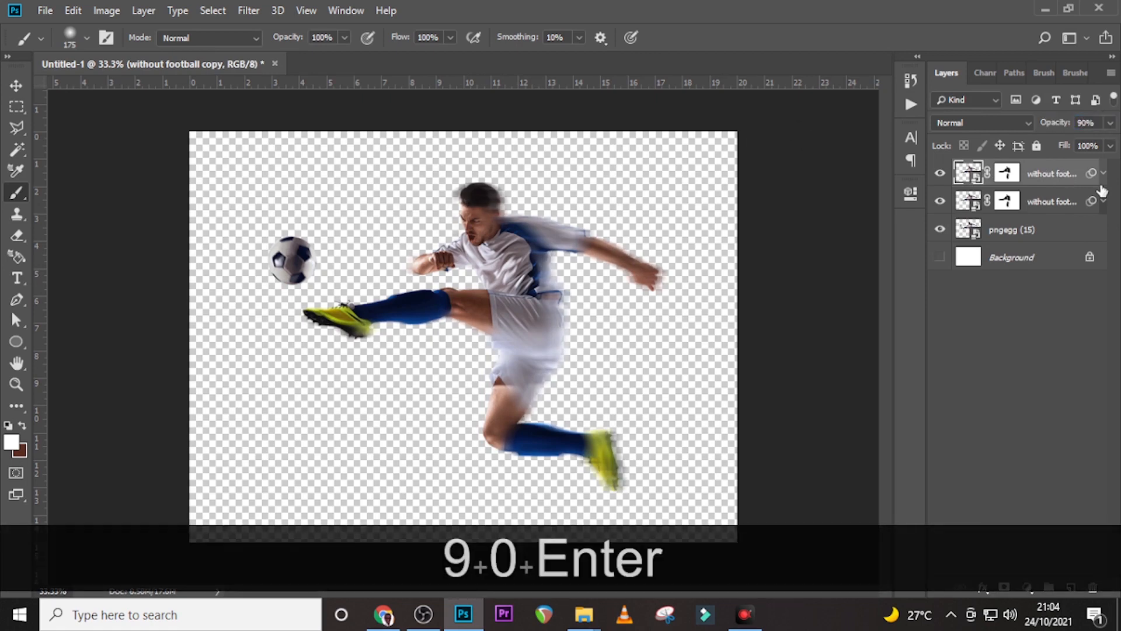
click(16, 86)
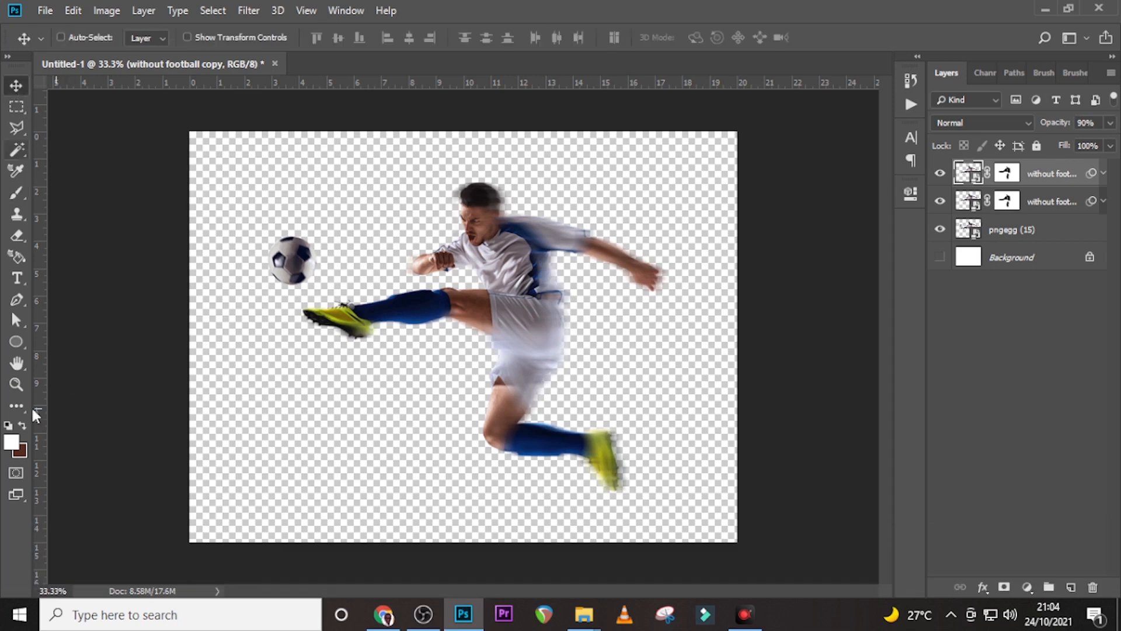
- Shift the 90% opacity copy of the blur layer to the right by three large nudges
key(shift)
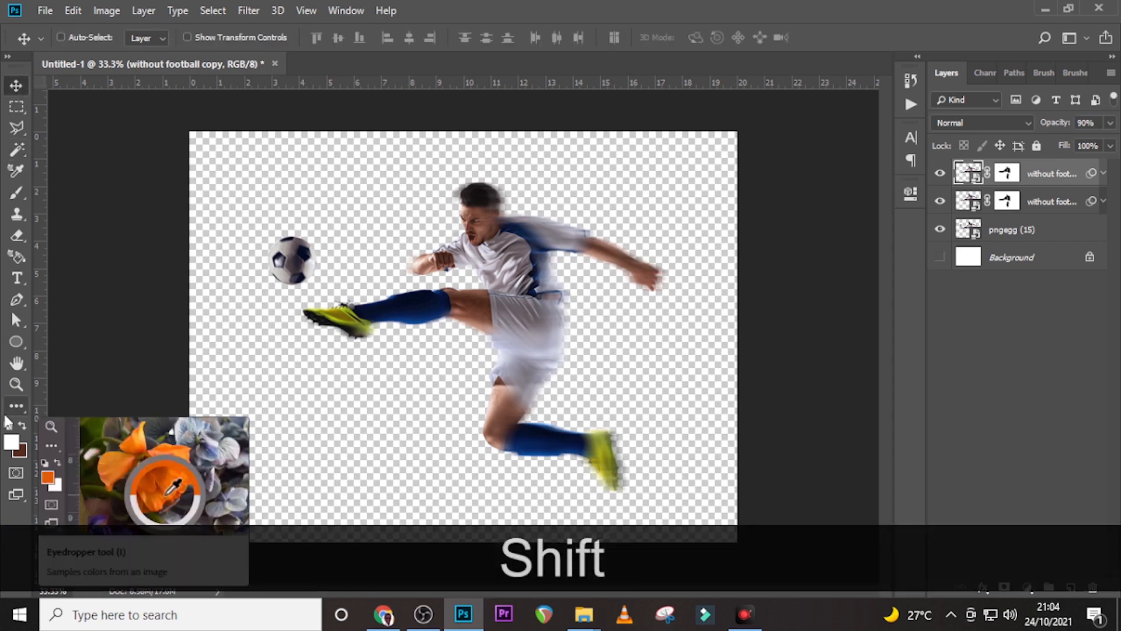
key(shift+Right)
key(shift+Right)
key(shift+Right)
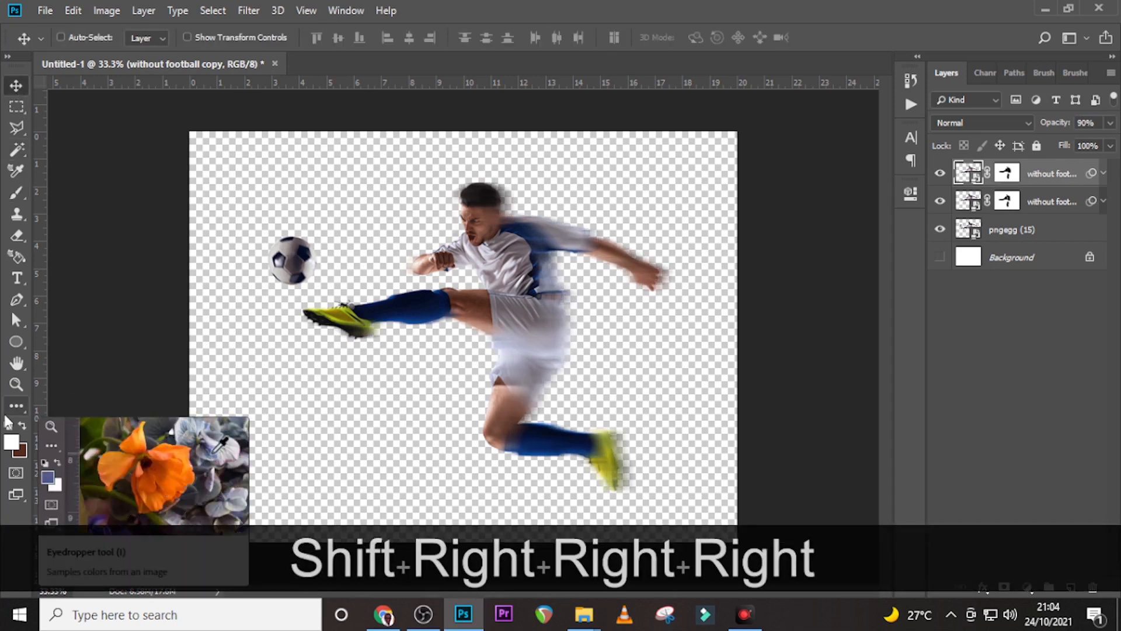
- Add an 80% opacity duplicate of the top blur layer, shifted right by three large nudges
key(ctrl+j)
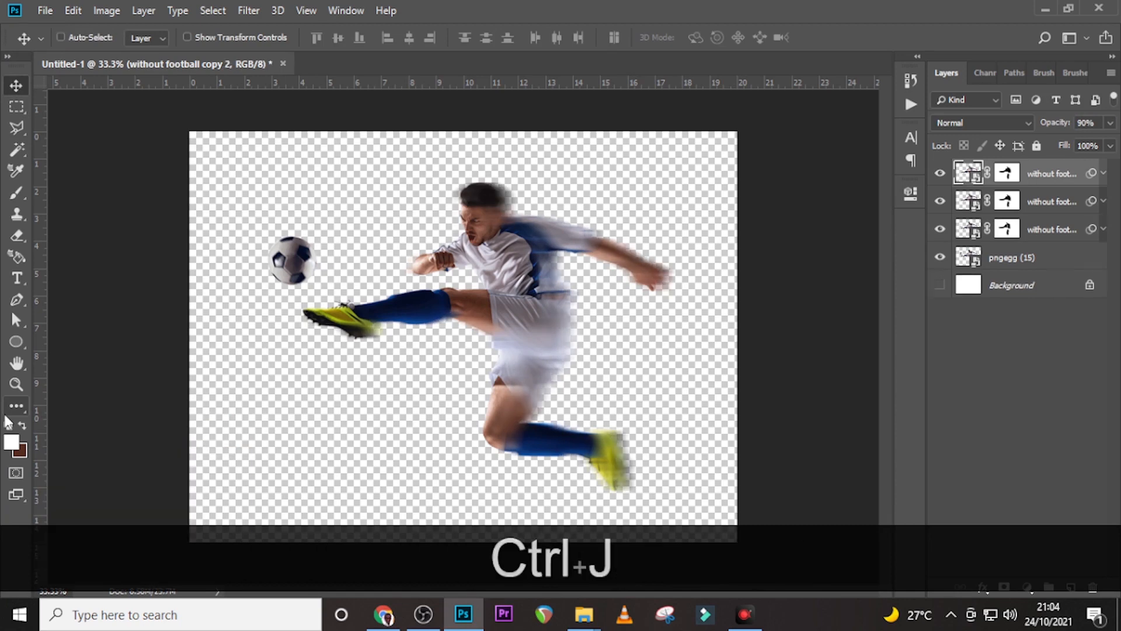
key(shift+Right)
key(shift+Right)
key(shift+Right)
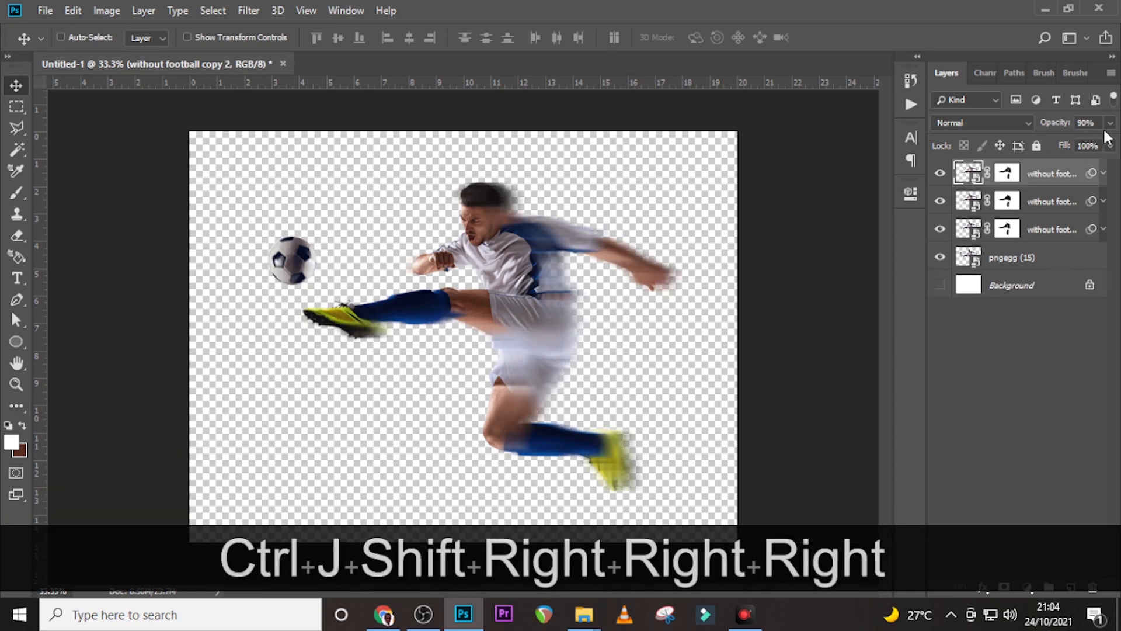
click(1088, 123)
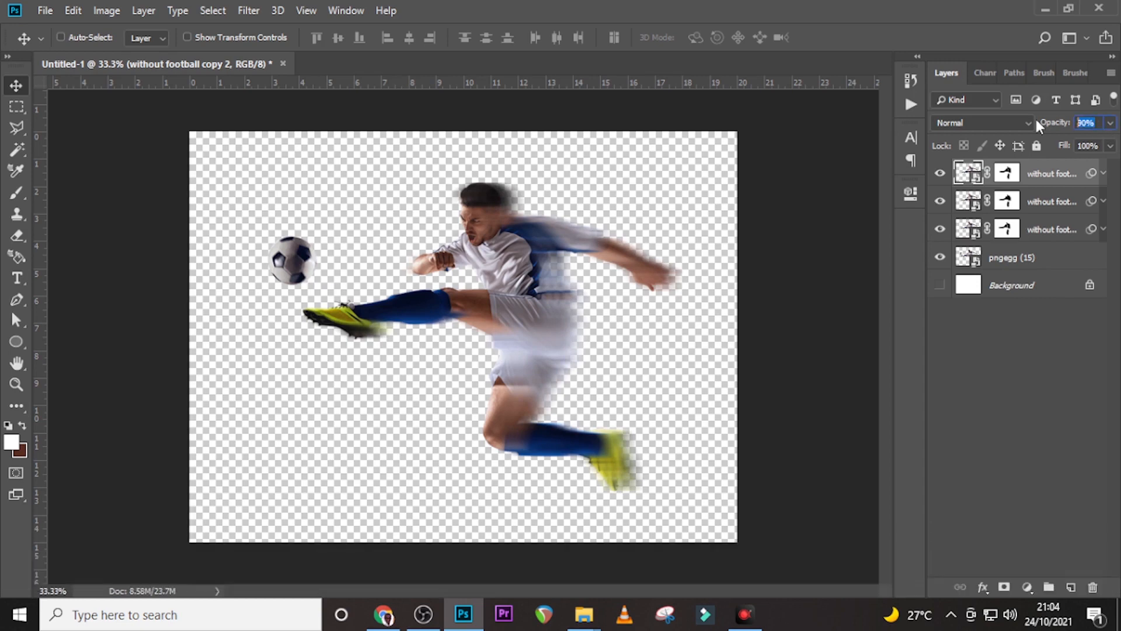
text(80)
key(Return)
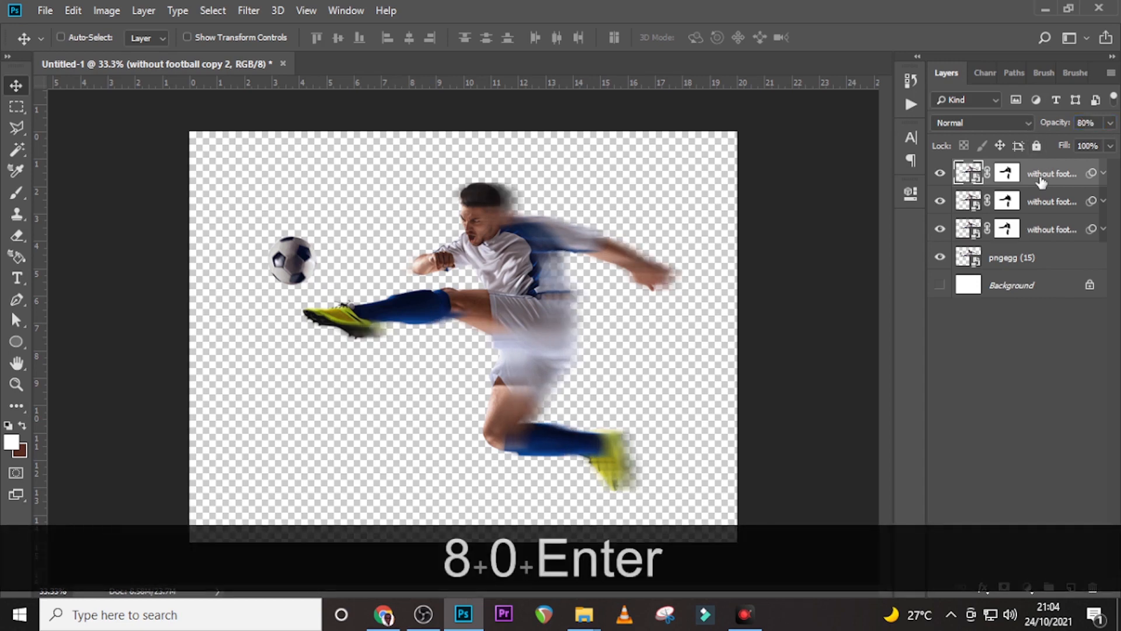
- Duplicate the 80% blur layer and offset the copy right by three large nudges at 70% opacity
key(ctrl+j)
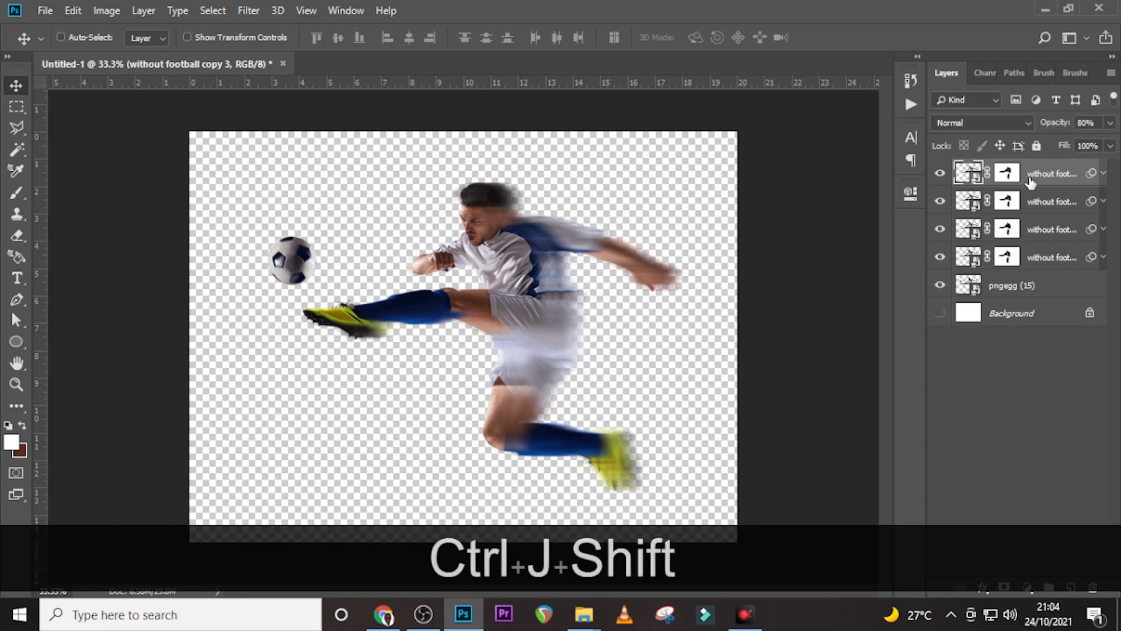
key(shift+Right)
key(shift+Right)
key(shift+Right)
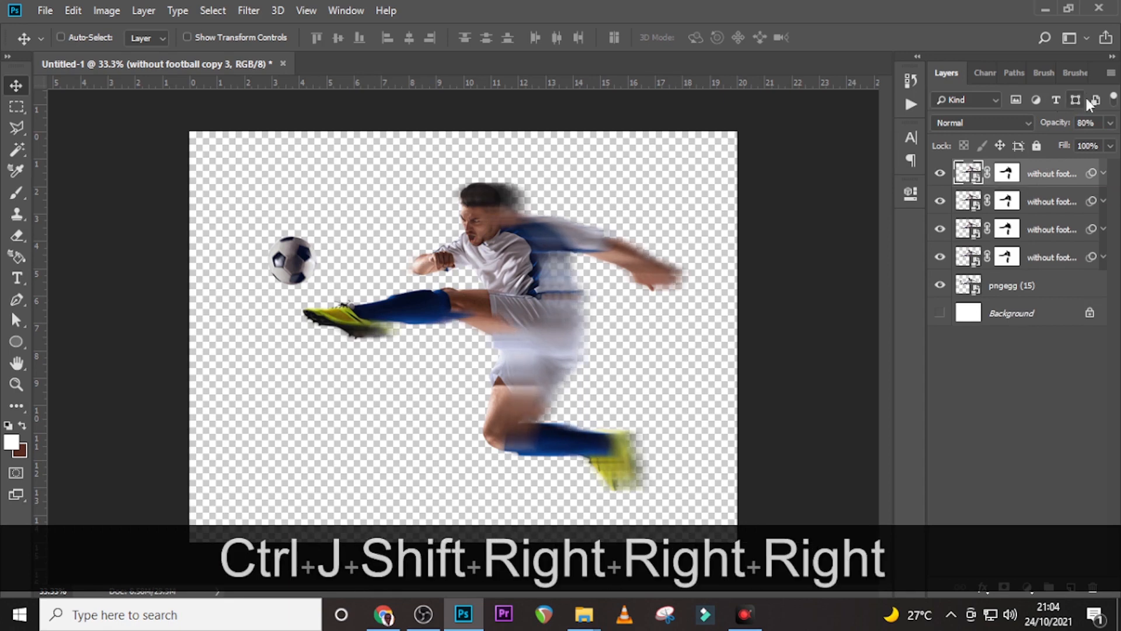
click(1088, 123)
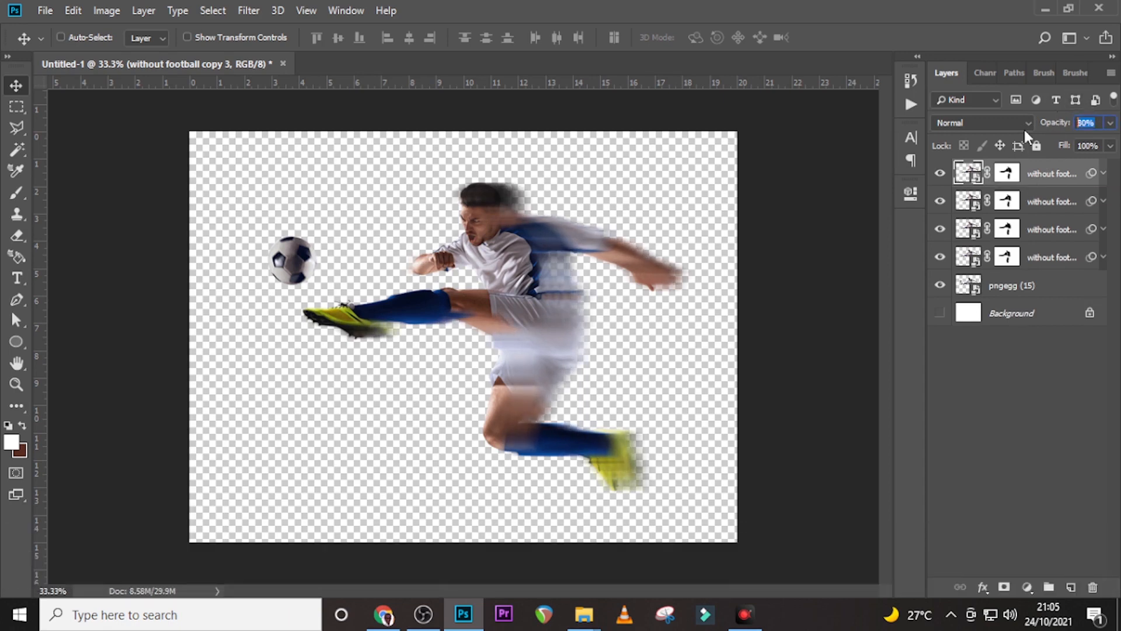
text(70)
key(Return)
- Duplicate the 70% blur layer and offset the copy right by three large nudges at 60% opacity
key(ctrl+j)
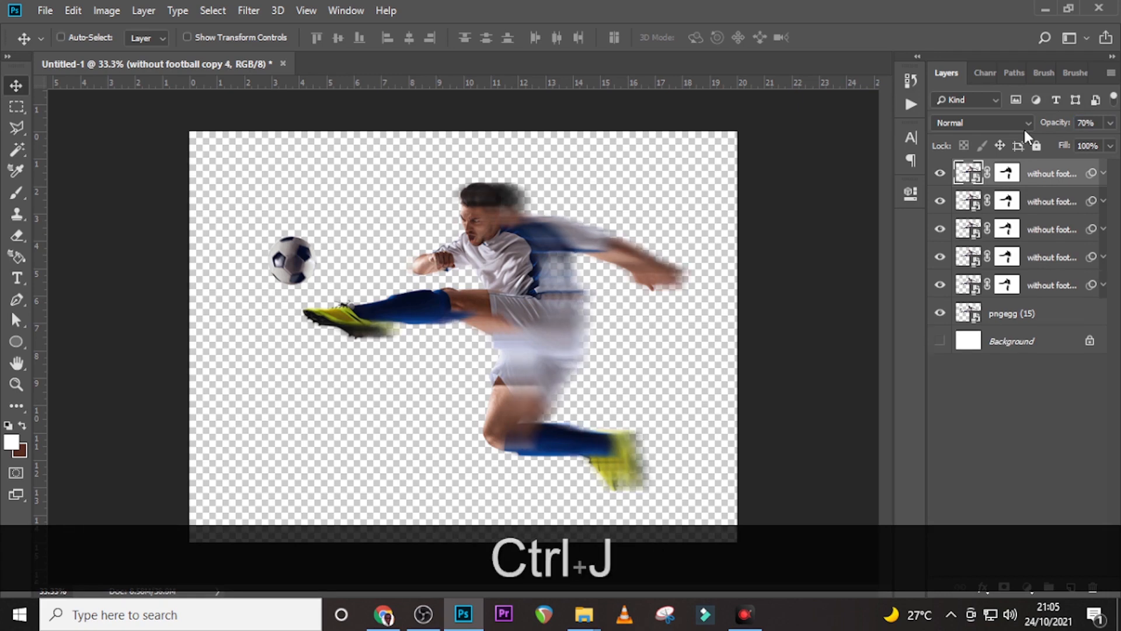
key(shift)
key(shift+Right)
key(shift+Right)
key(shift+Right)
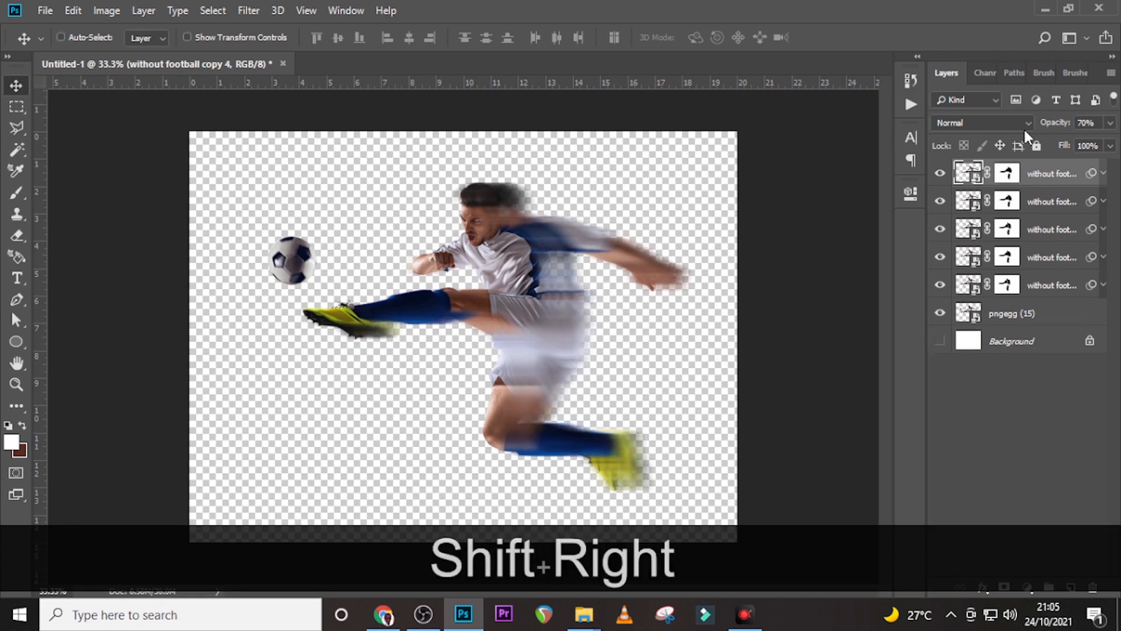
click(1085, 122)
text(60)
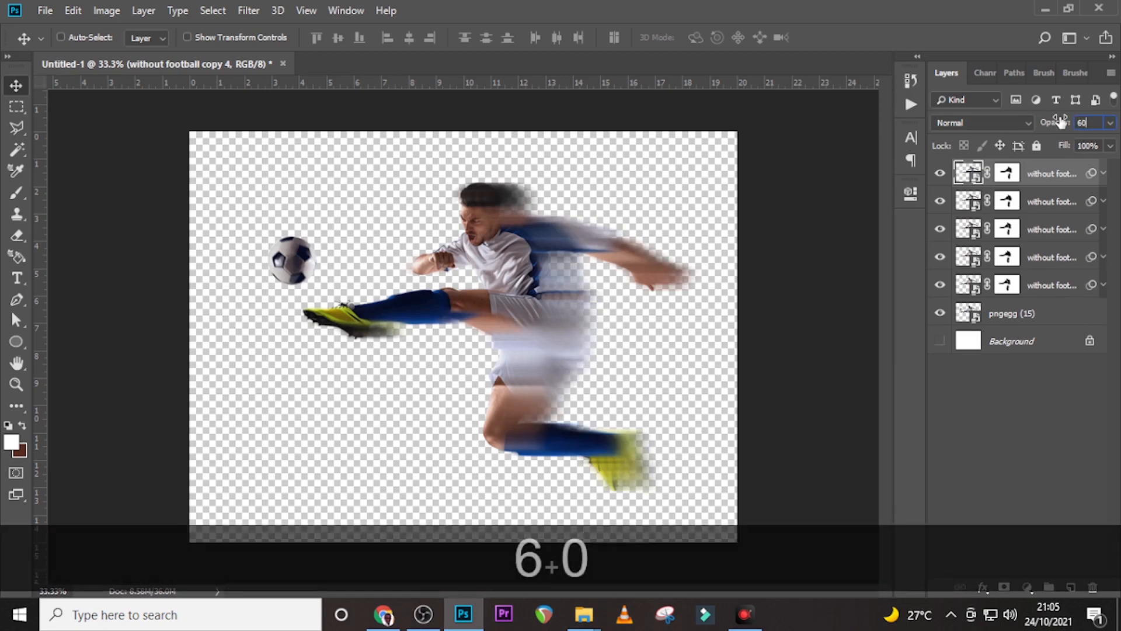
key(Return)
- Duplicate the 60% blur layer and offset the copy right by three large nudges at 50% opacity
key(ctrl)
key(ctrl+j)
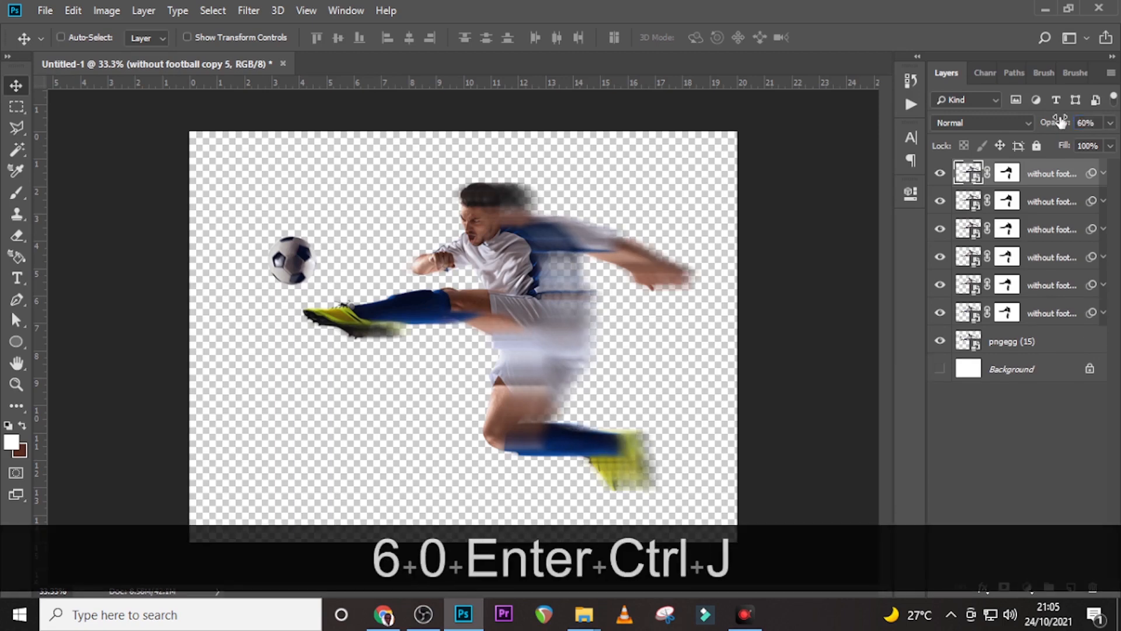
key(shift+Right)
key(shift+Right)
key(shift+Right)
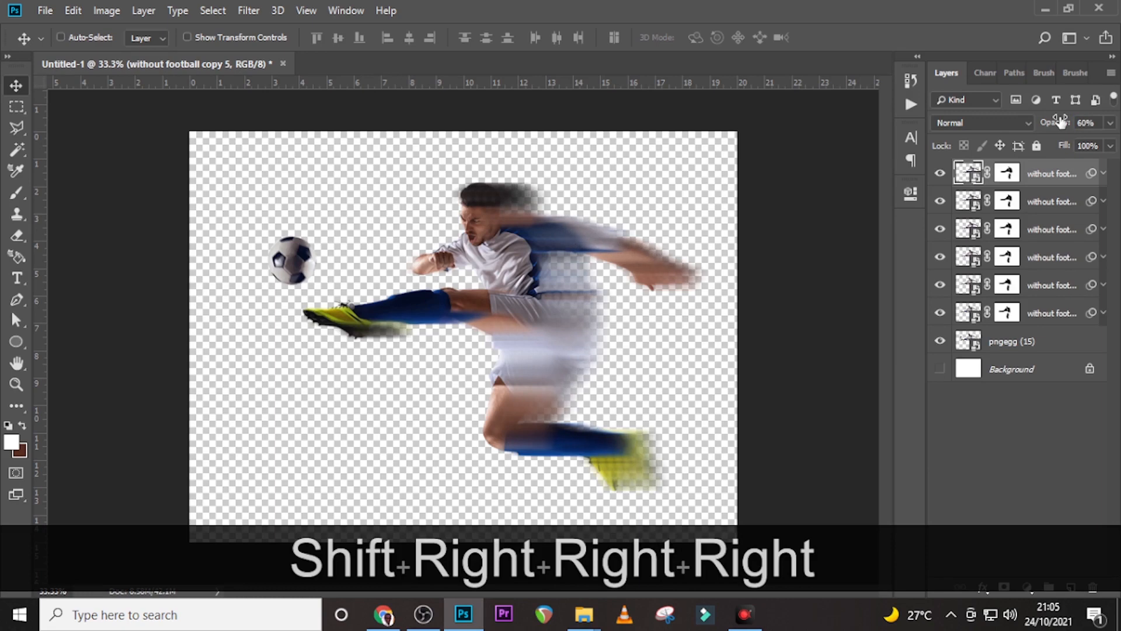
click(1098, 122)
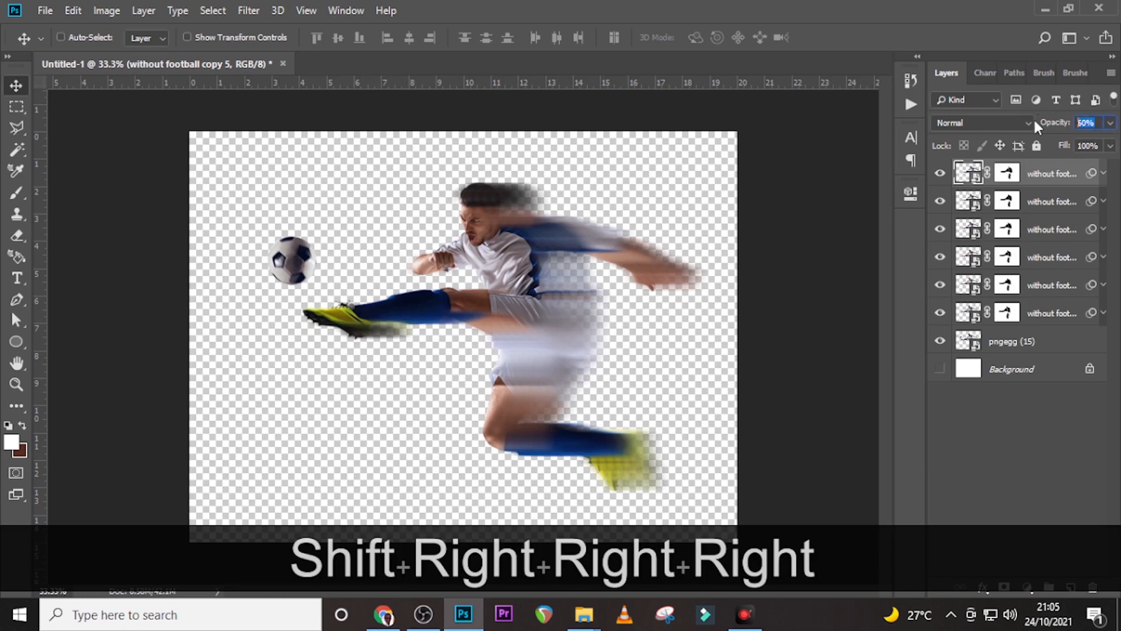
text(50)
key(Return)
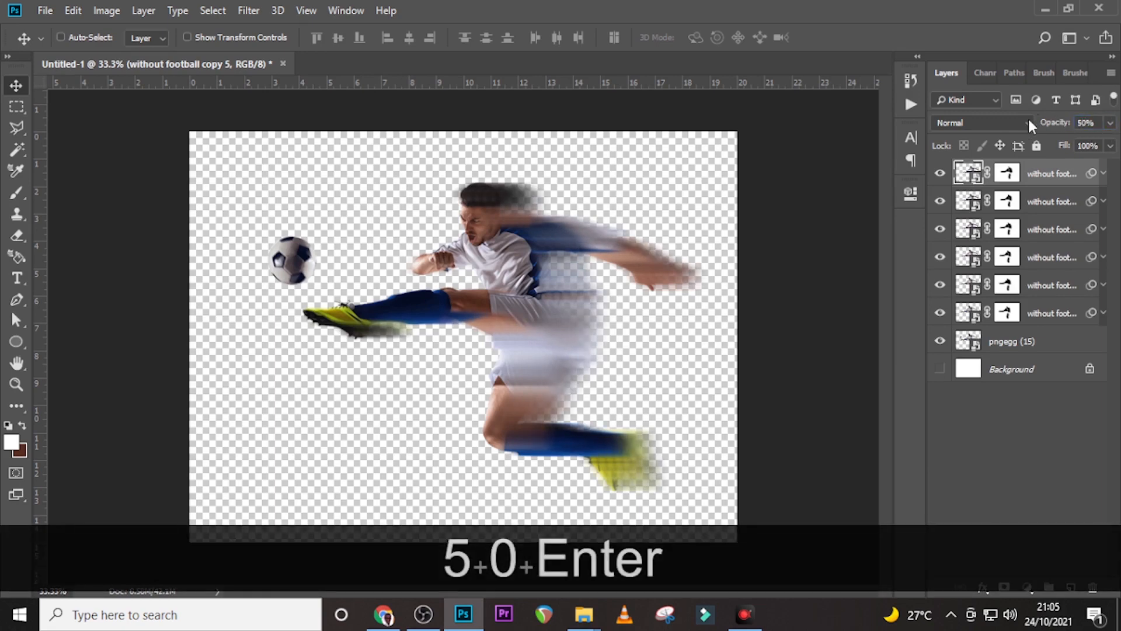
- Duplicate the 50% blur layer and offset the copy right by three large nudges at 40% opacity
key(ctrl+j)
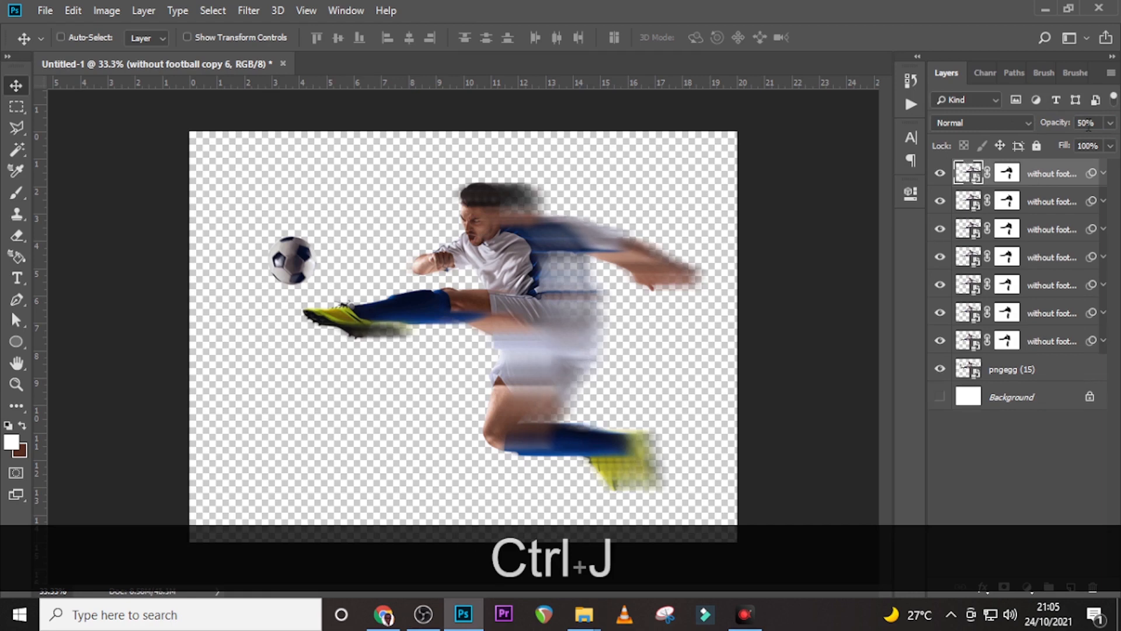
key(shift+Right)
key(shift+Right)
key(shift+Right)
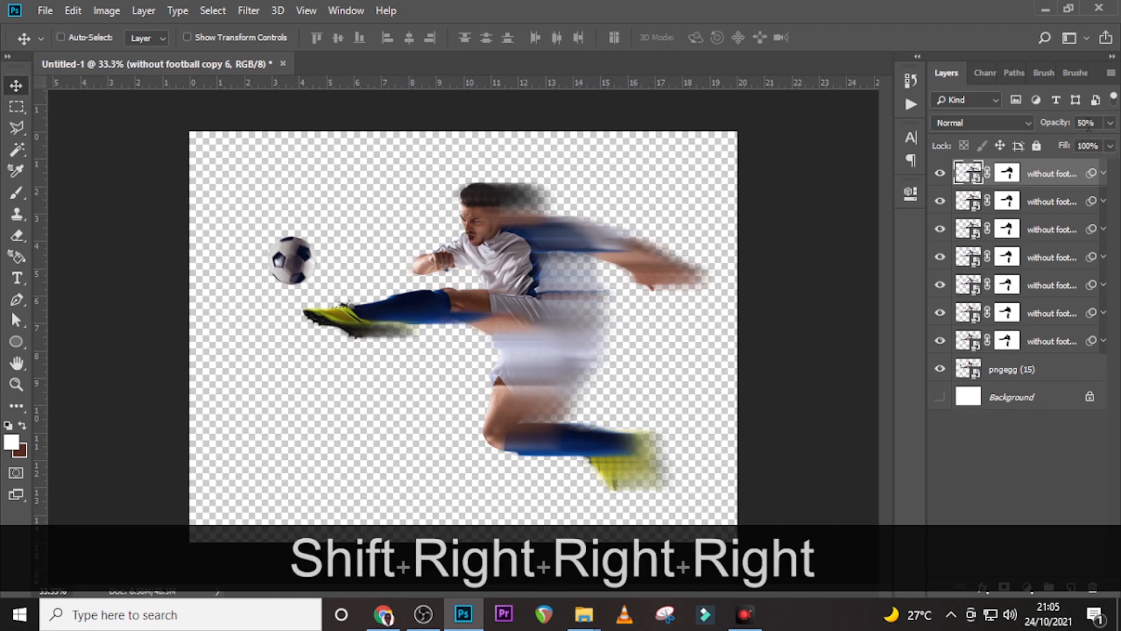
click(1086, 123)
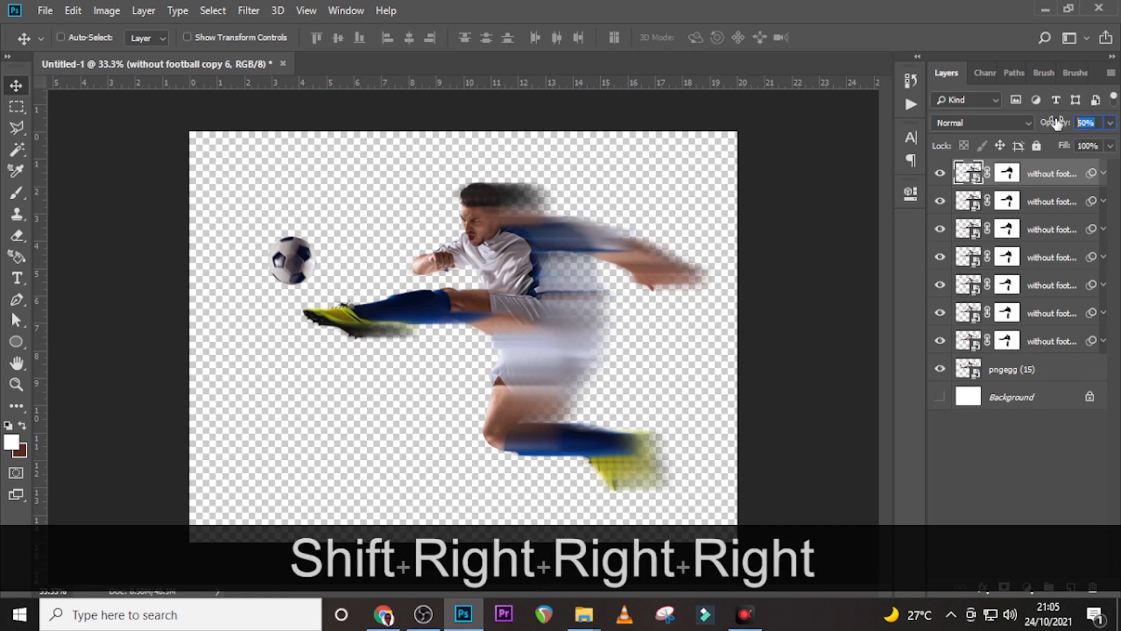
text(40)
key(Return)
- Duplicate the 40% blur layer and offset the copy right by three large nudges at 30% opacity
key(ctrl+j)
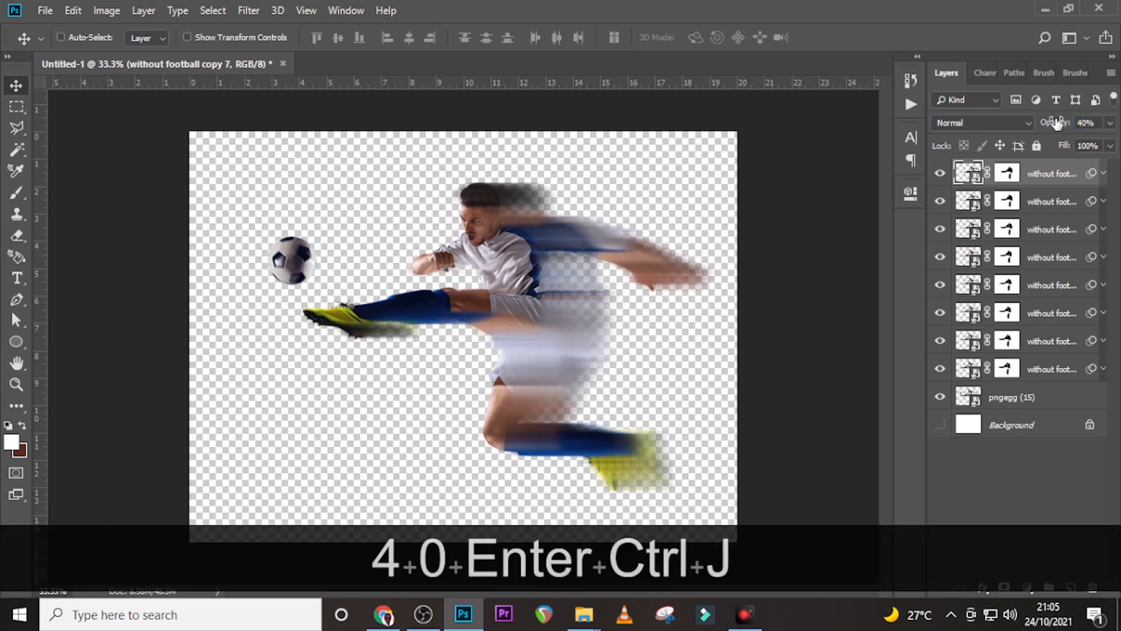
key(shift+Right)
key(shift+Right)
key(shift+Right)
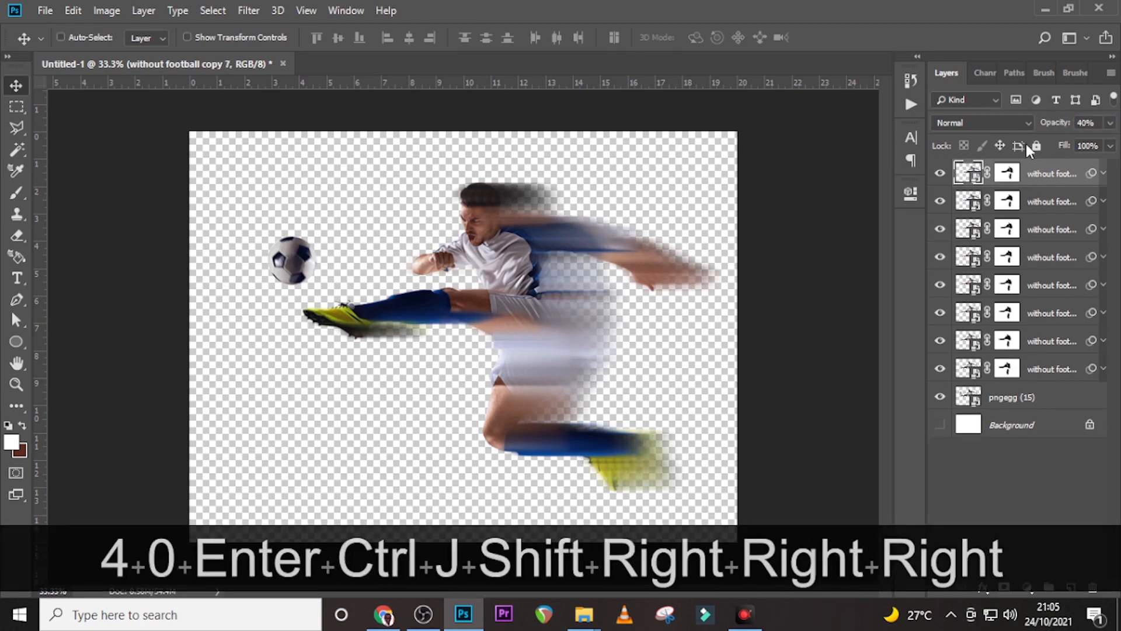
click(1095, 121)
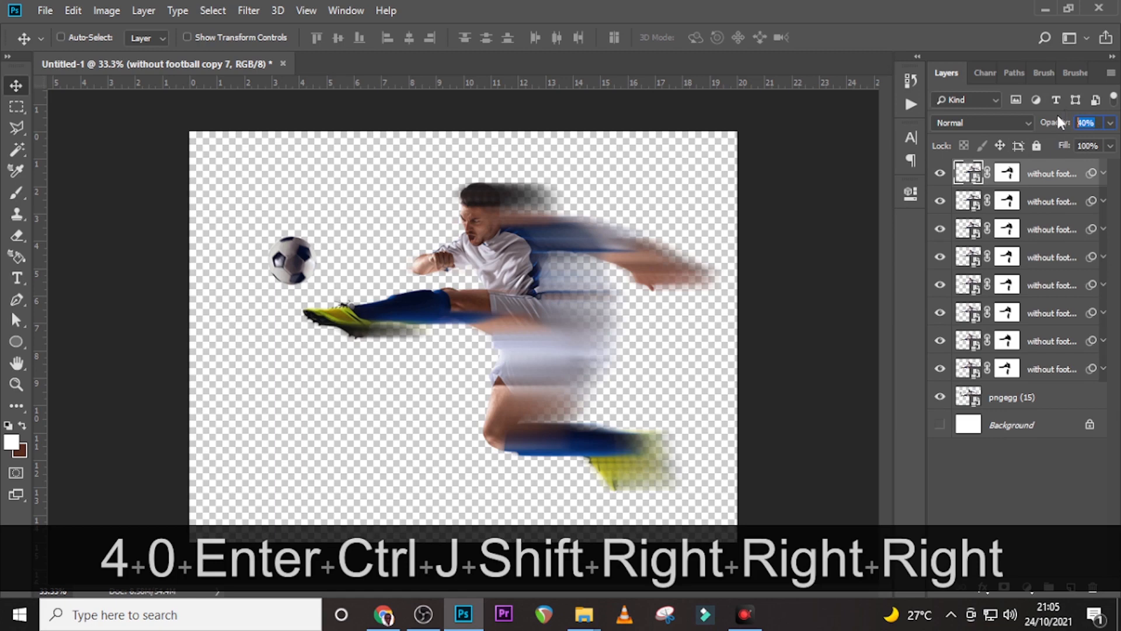
text(30)
key(Return)
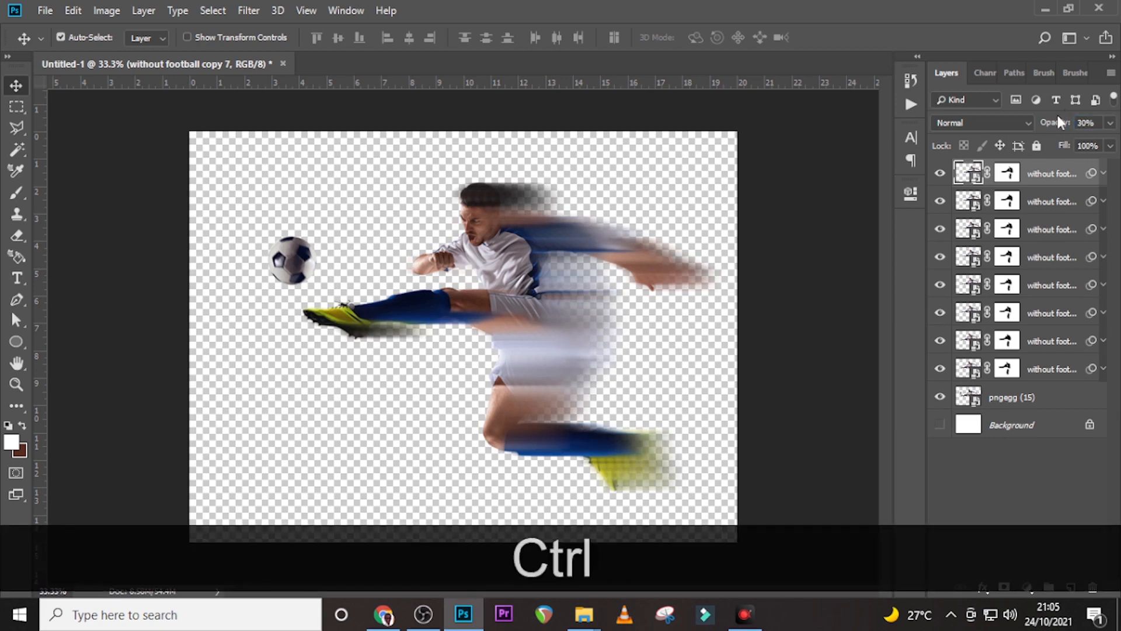
- Duplicate the 30% blur layer and offset the copy right by three large nudges at 20% opacity
key(ctrl+j)
key(shift+Right)
key(shift+Right)
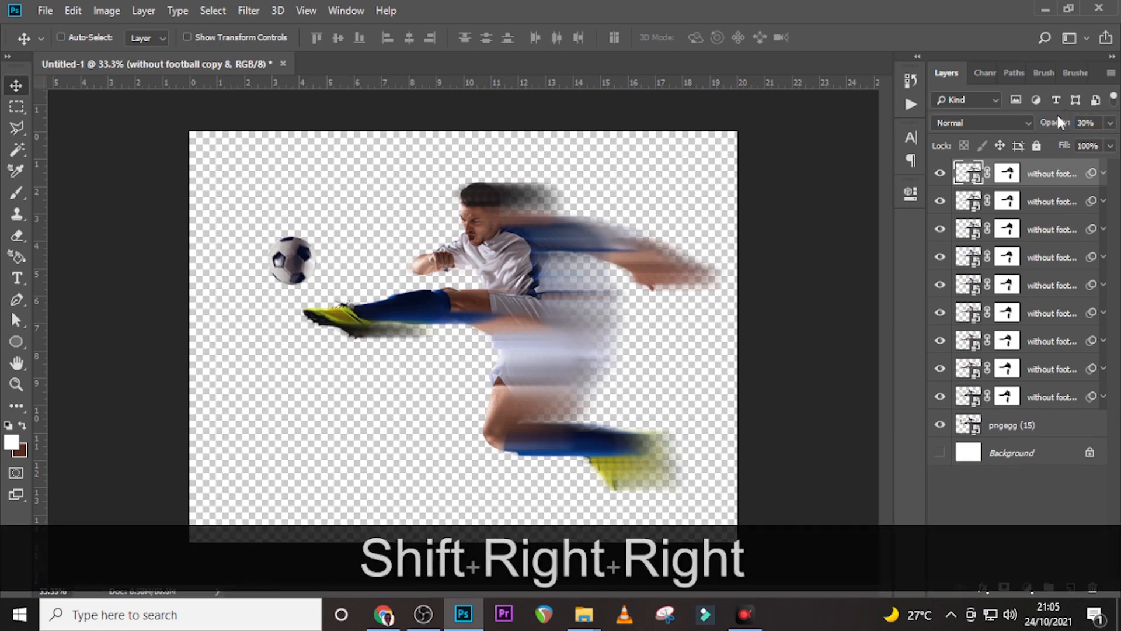
key(shift+Right)
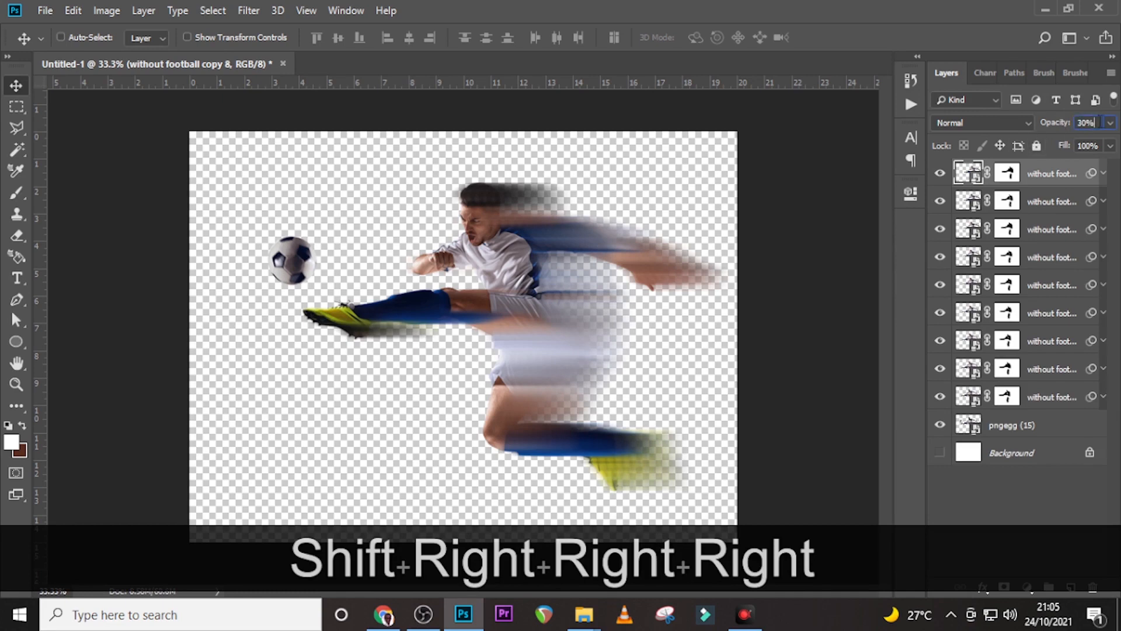
click(1098, 122)
text(2-)
key(BackSpace)
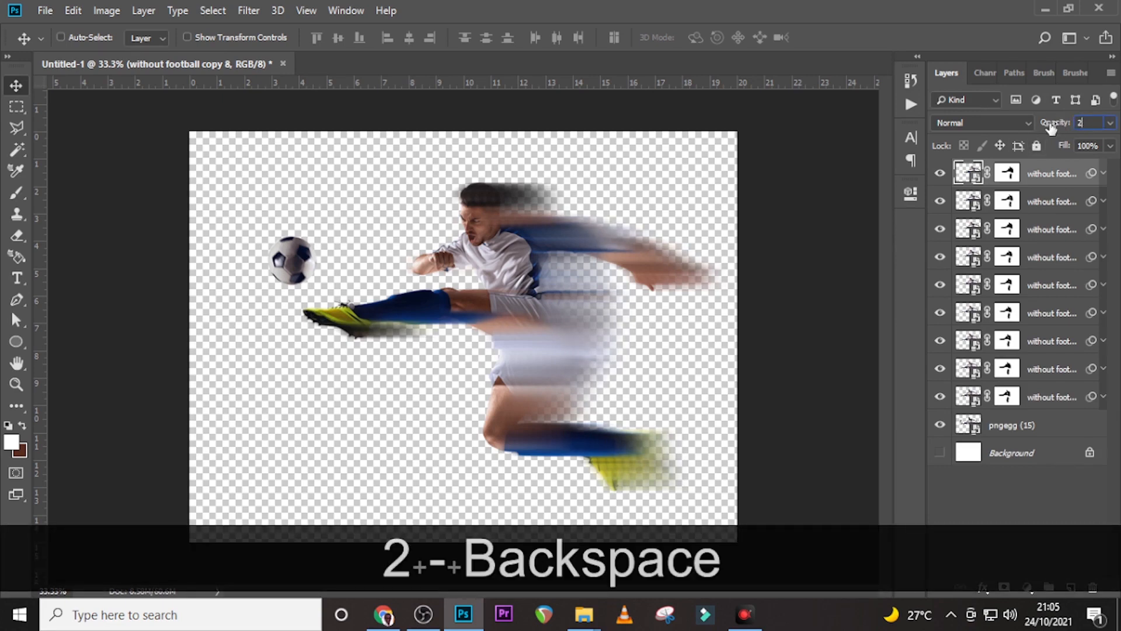
text(0)
key(Return)
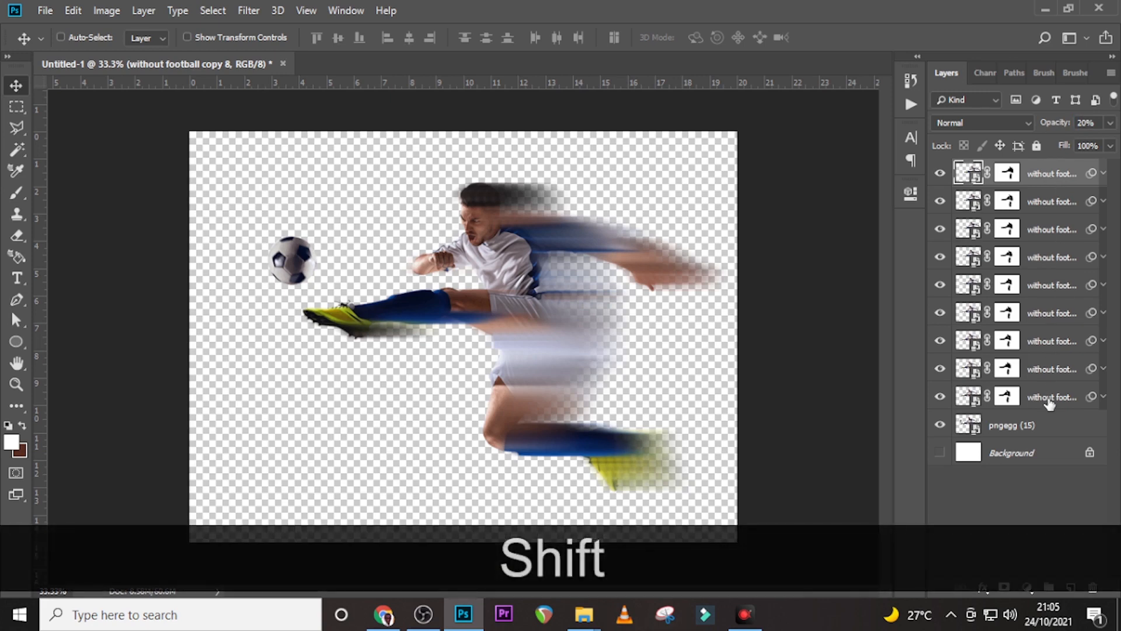
- Merge all the "without football" blur layers into one and place it beneath the pngegg (15) layer
shift+click(1050, 398)
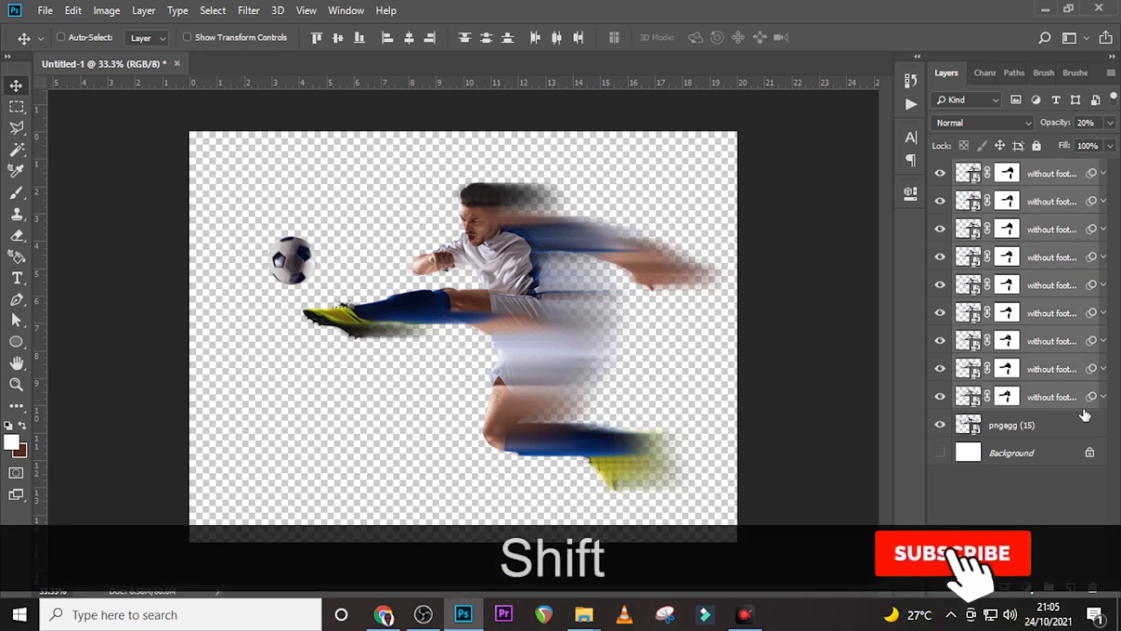
key(ctrl)
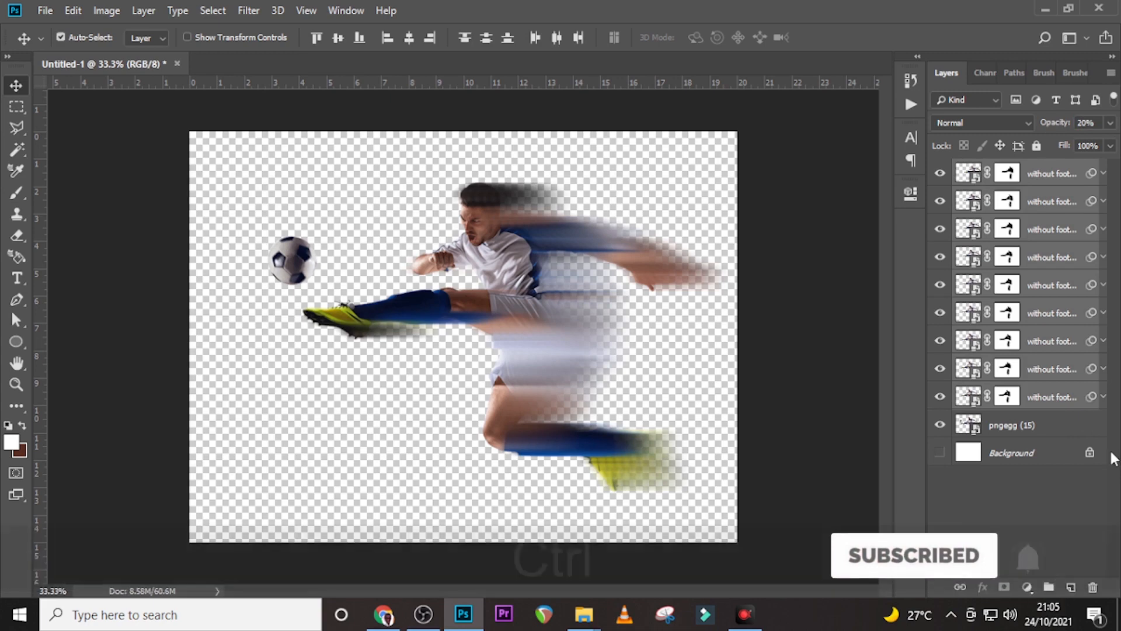
key(ctrl+e)
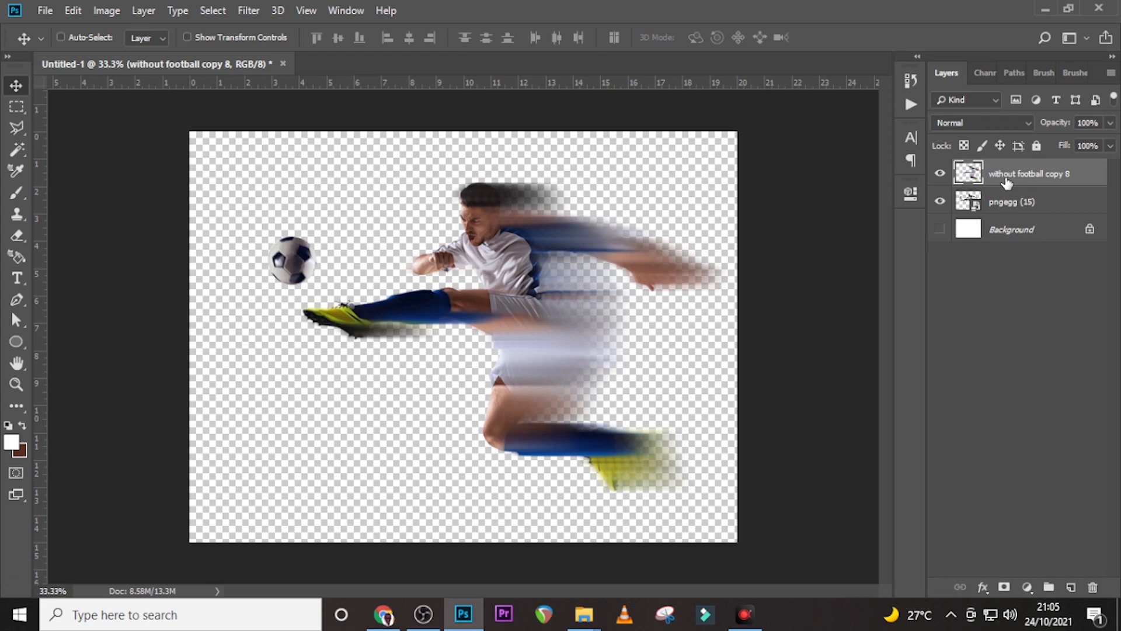
drag(1007, 183, 1004, 216)
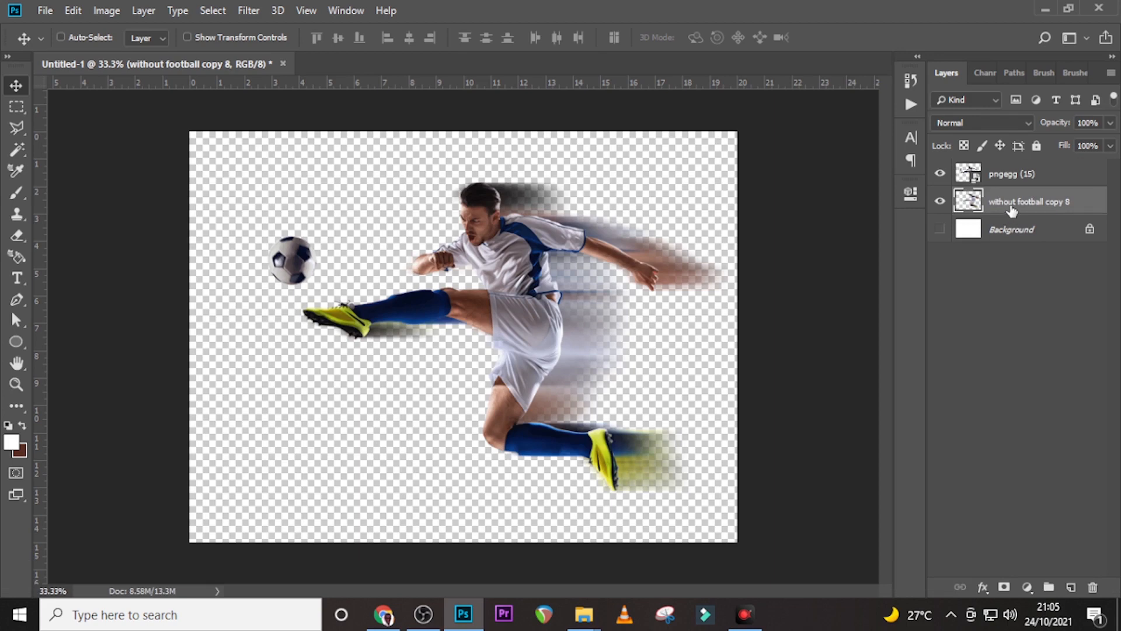
- Apply a Motion Blur with angle 0° and distance 35 pixels to the merged trail layer, and show the white Background layer
click(252, 10)
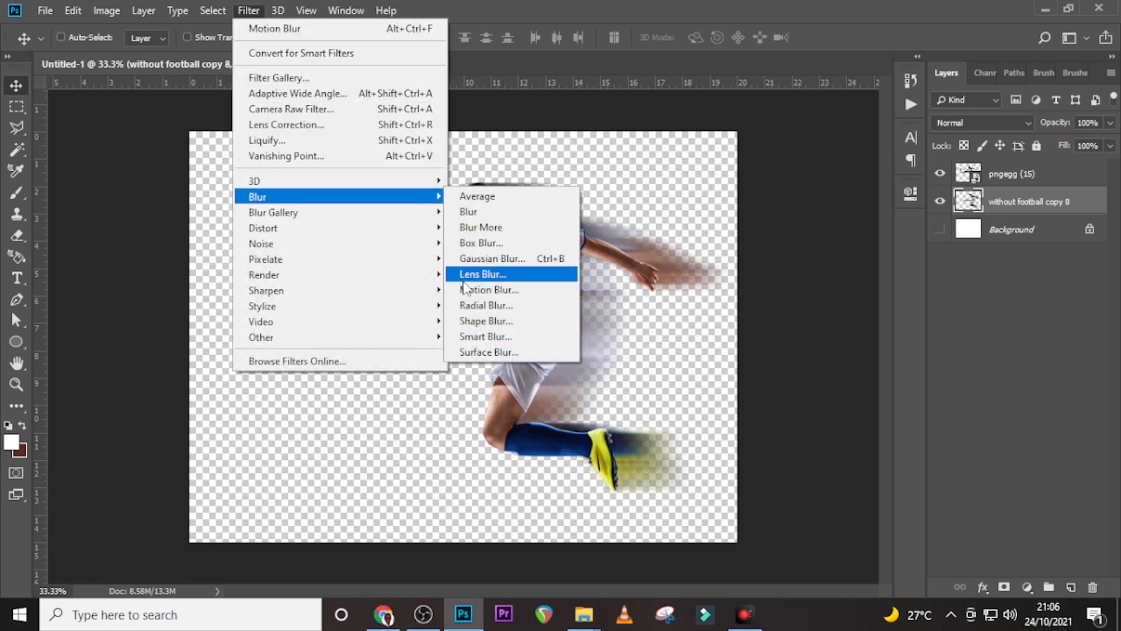
click(466, 289)
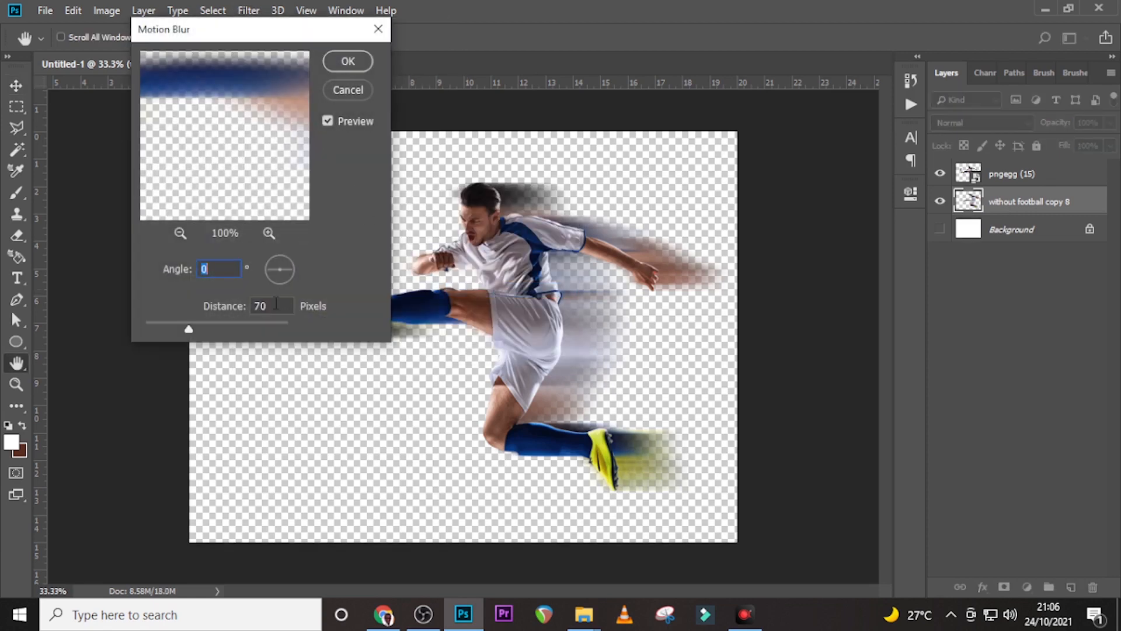
key(Tab)
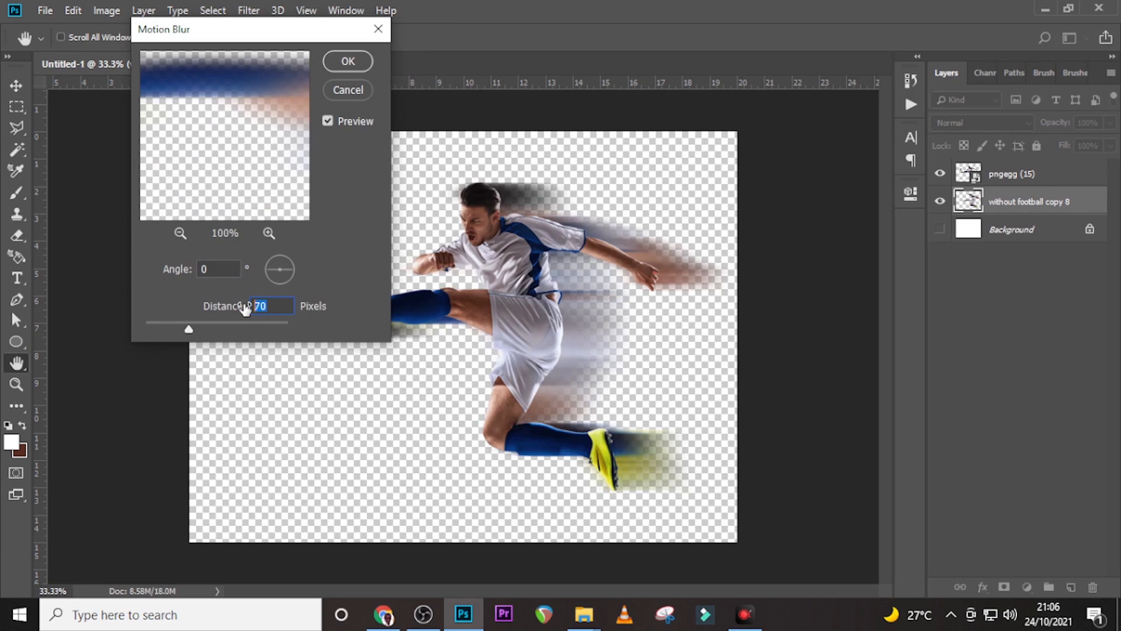
text(30)
click(348, 61)
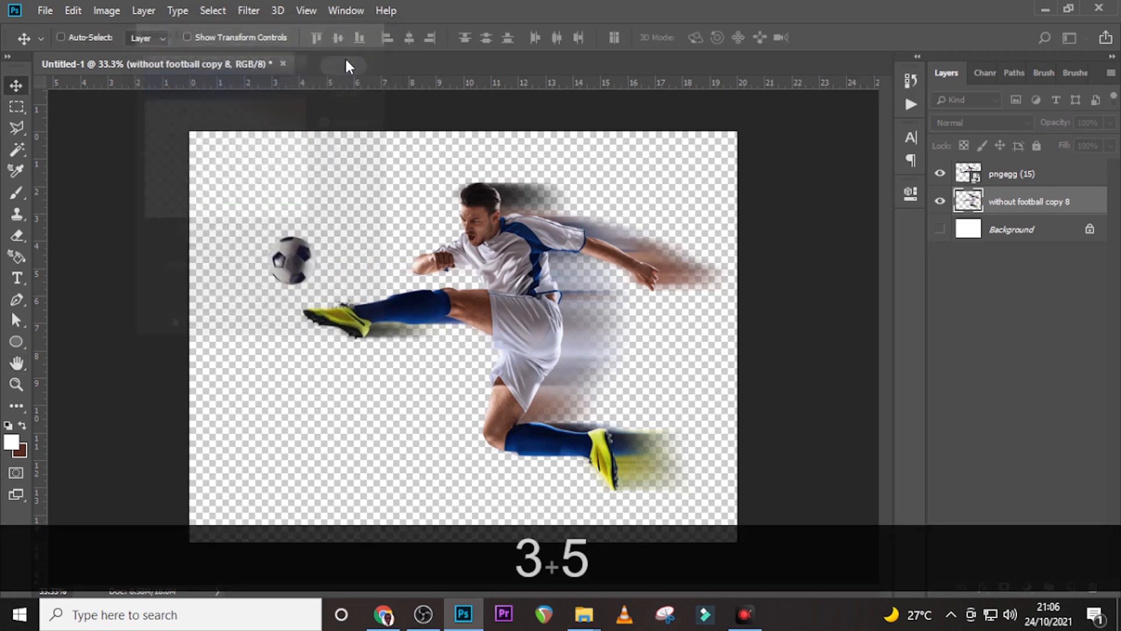
click(939, 230)
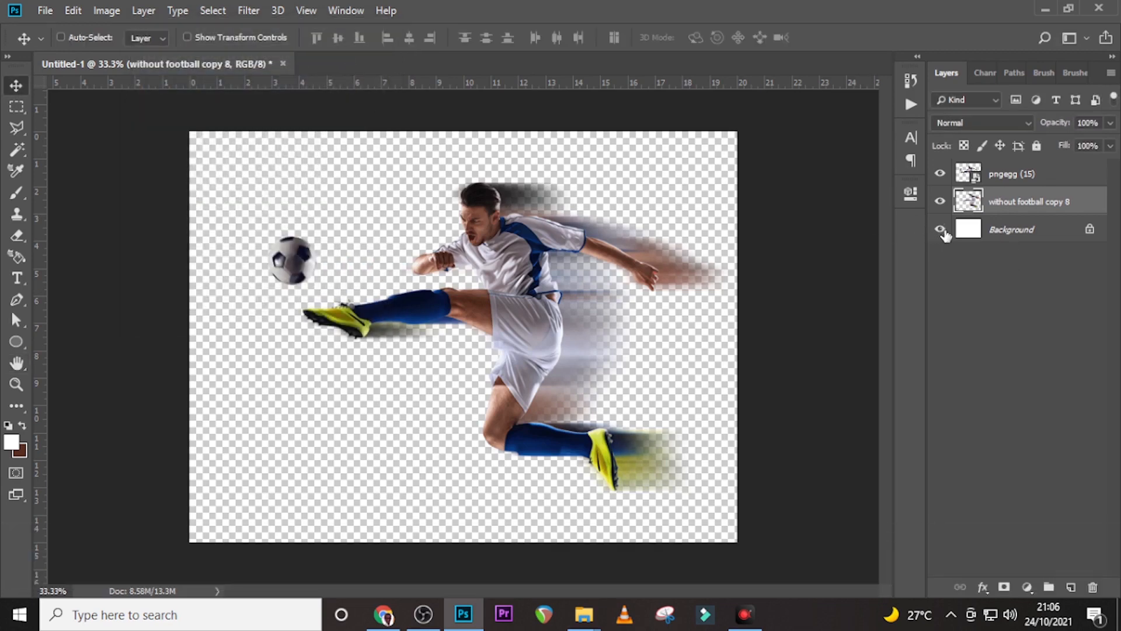